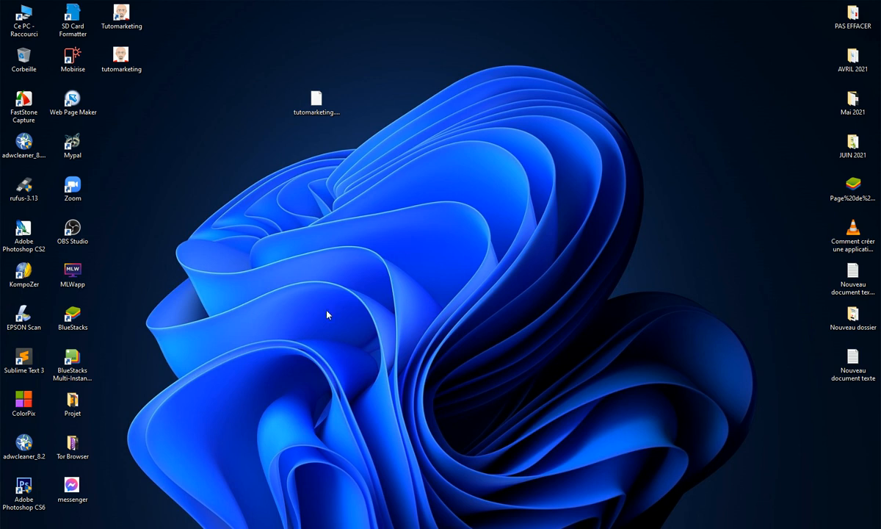
- Launch BlueStacks and open the Tutomarketing app from the Mes jeux collection
double_click(74, 315)
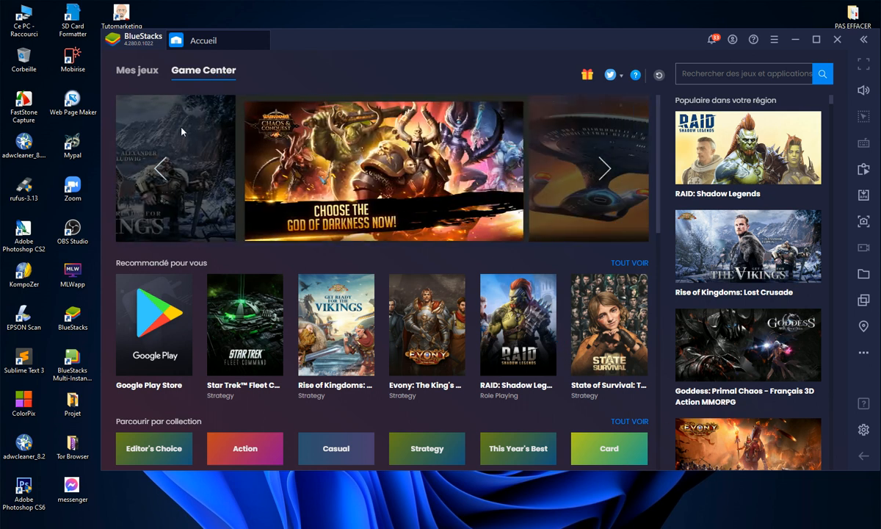
left_click(144, 74)
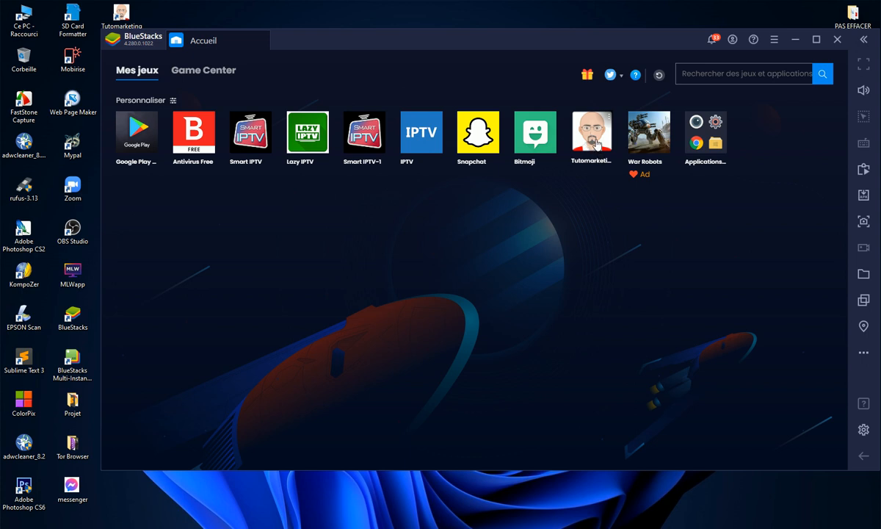
left_click(598, 143)
left_click(593, 141)
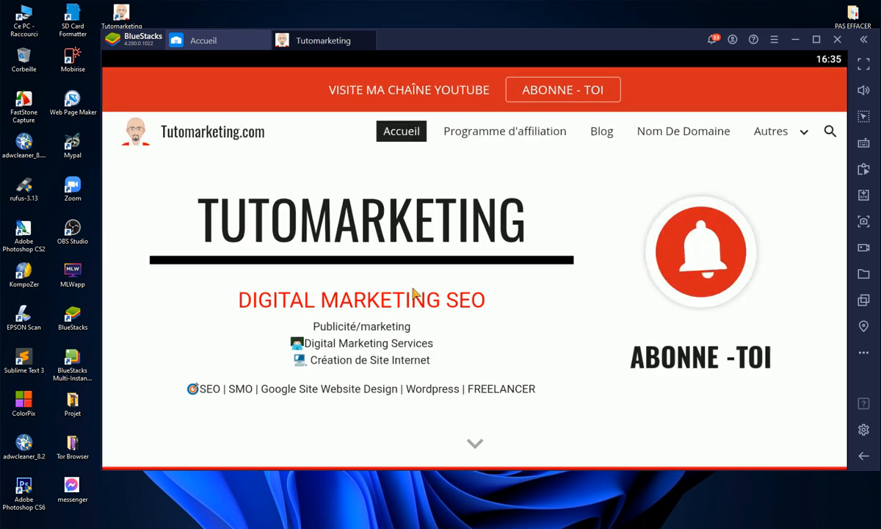
- Look through the Tutomarketing app's home page in landscape layout down to the videos section
scroll(413, 293, "down", 10)
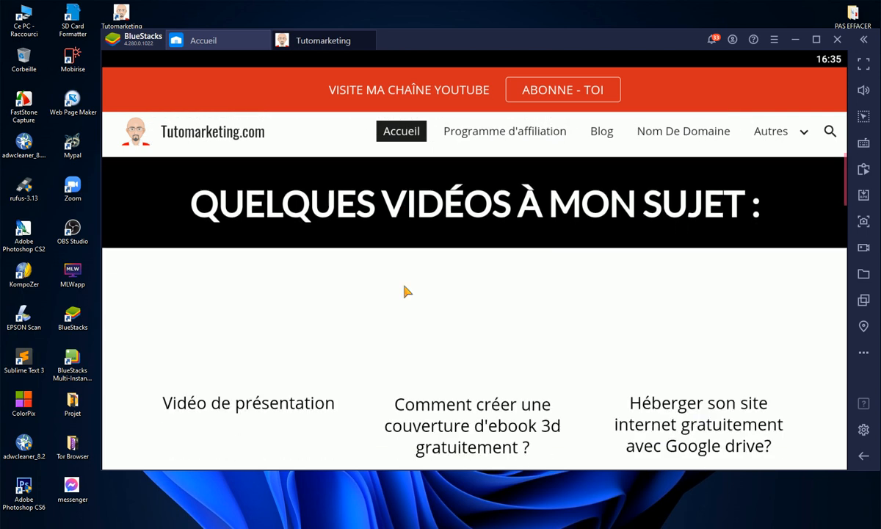
scroll(407, 291, "up", 10)
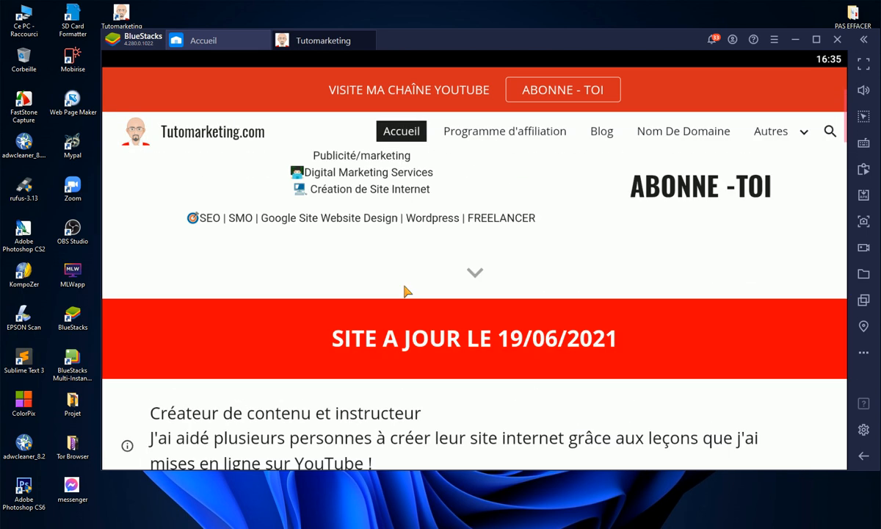
scroll(403, 292, "down", 4)
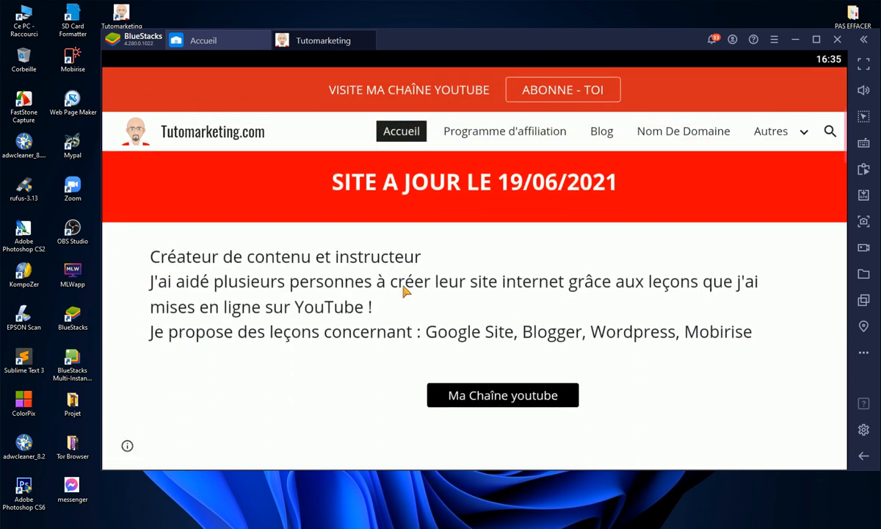
scroll(403, 291, "down", 3)
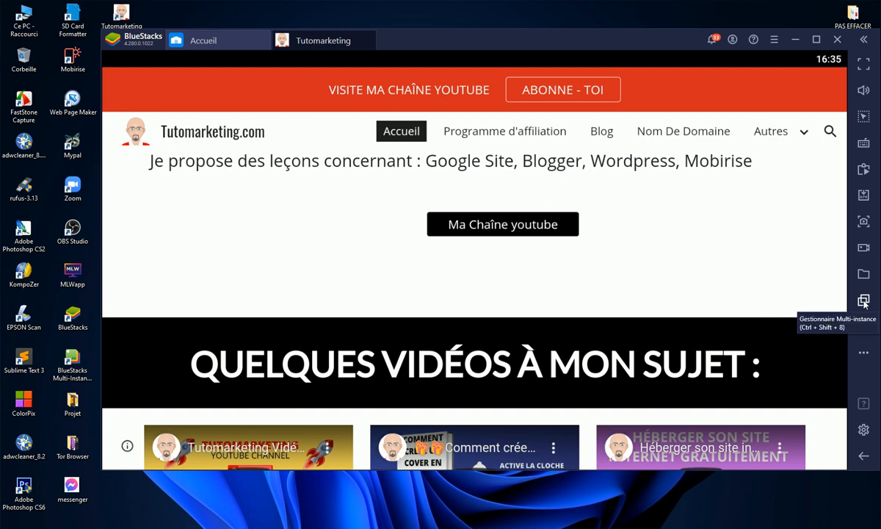
- Rotate the emulator to portrait orientation, and close and relaunch the Tutomarketing app
left_click(866, 353)
left_click(836, 360)
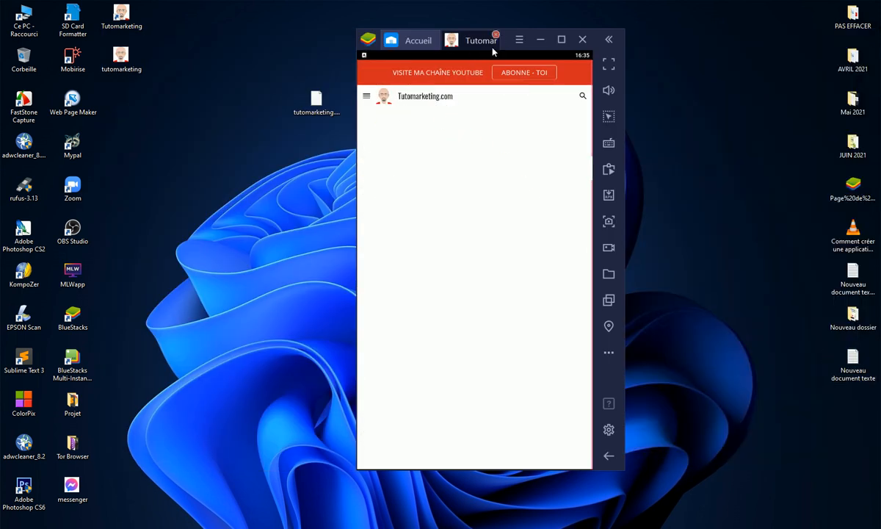
left_click(500, 41)
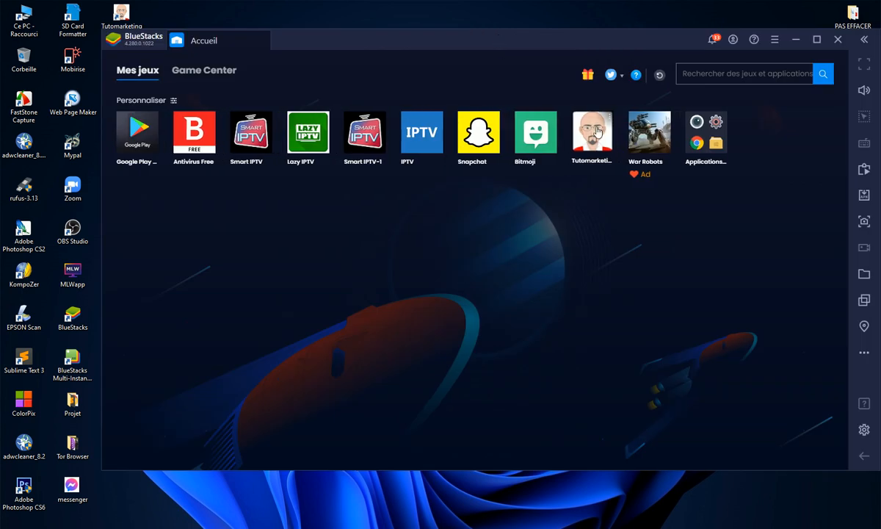
left_click(598, 132)
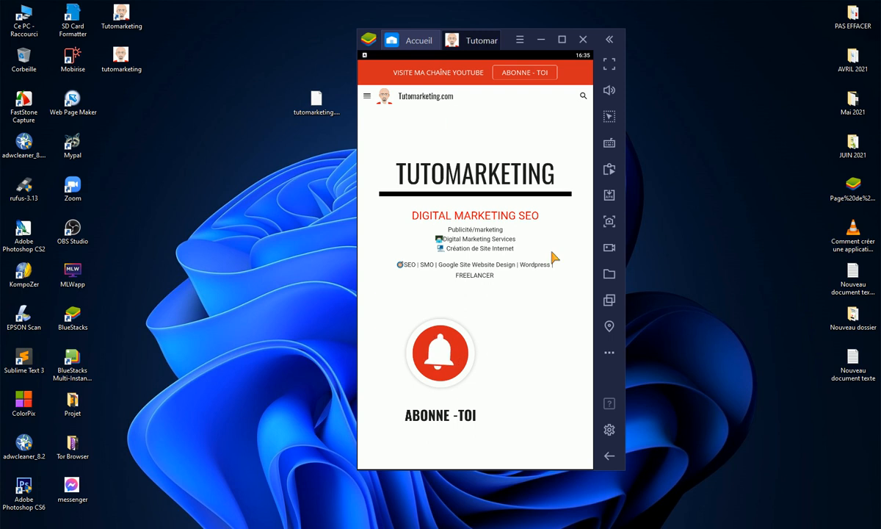
- Examine the app's whole home page in portrait layout down to the footer and return to its beginning
scroll(533, 176, "down", 10)
scroll(518, 255, "down", 10)
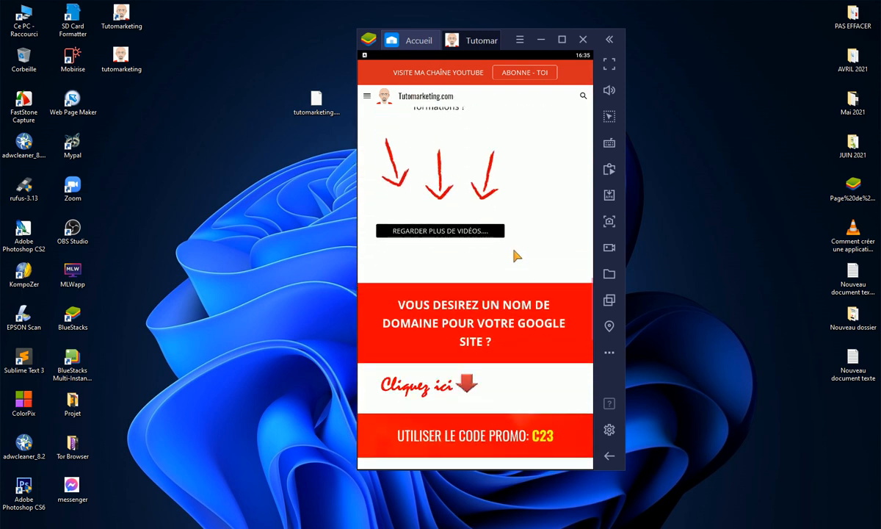
scroll(518, 255, "down", 8)
scroll(514, 255, "down", 10)
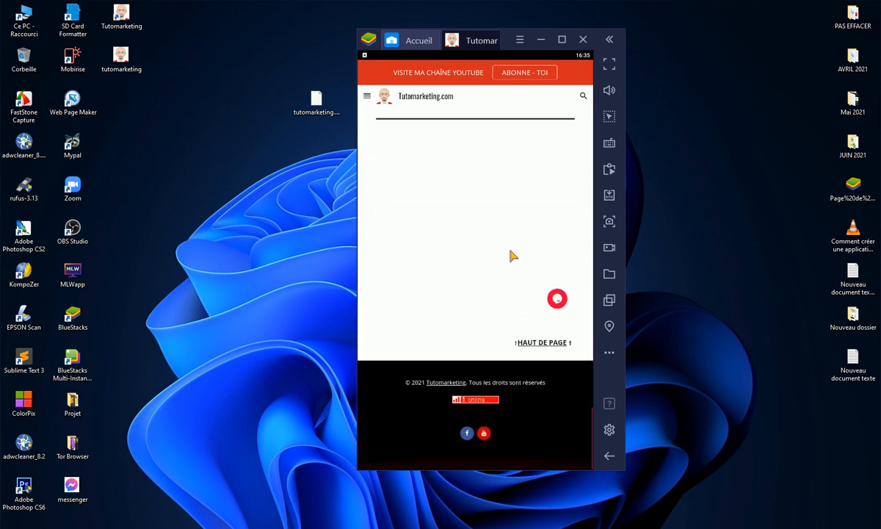
scroll(514, 256, "up", 15)
scroll(508, 251, "up", 15)
- View the Contact page in the Tutomarketing app and quit BlueStacks
left_click(367, 102)
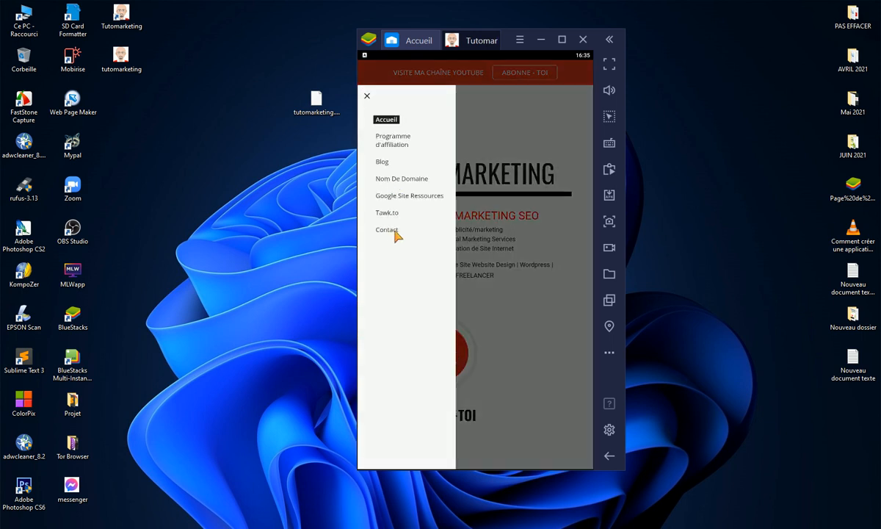
left_click(388, 229)
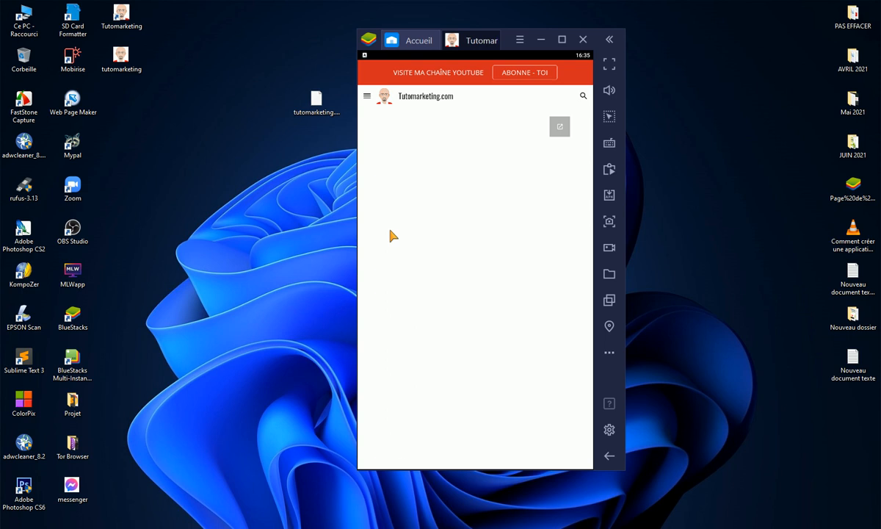
left_click(609, 456)
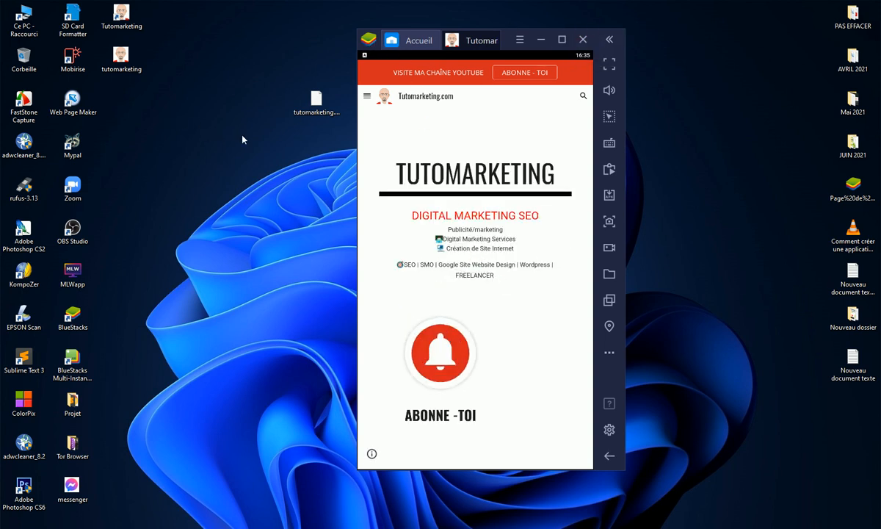
left_click(583, 40)
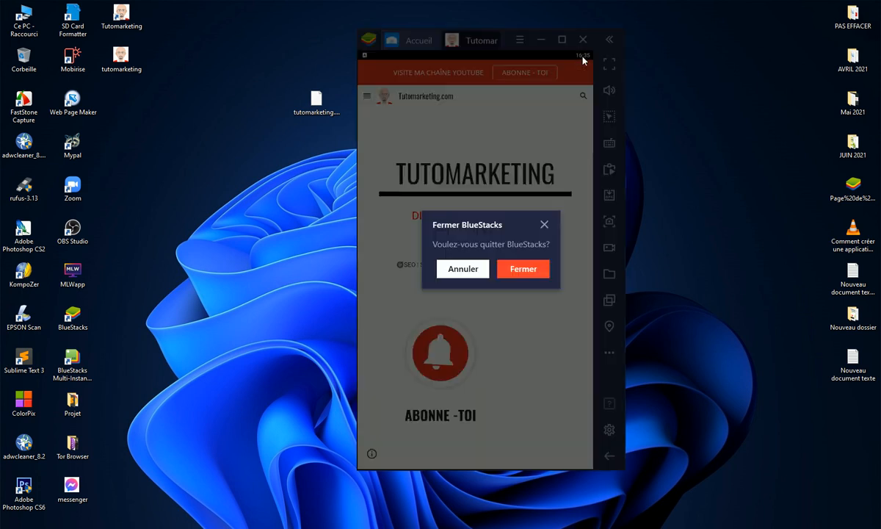
left_click(520, 268)
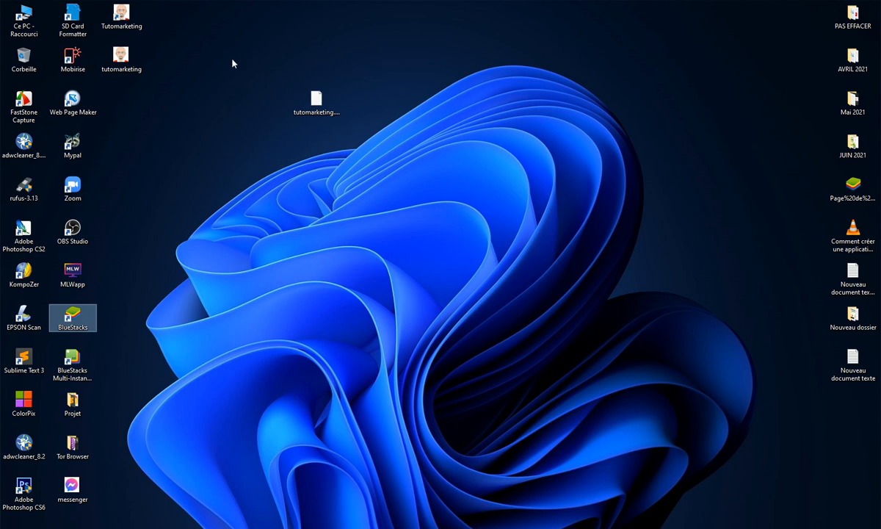
- Examine the tutomarketing.aia project file on the desktop, checking its full name and file type
left_click_drag(234, 40, 356, 161)
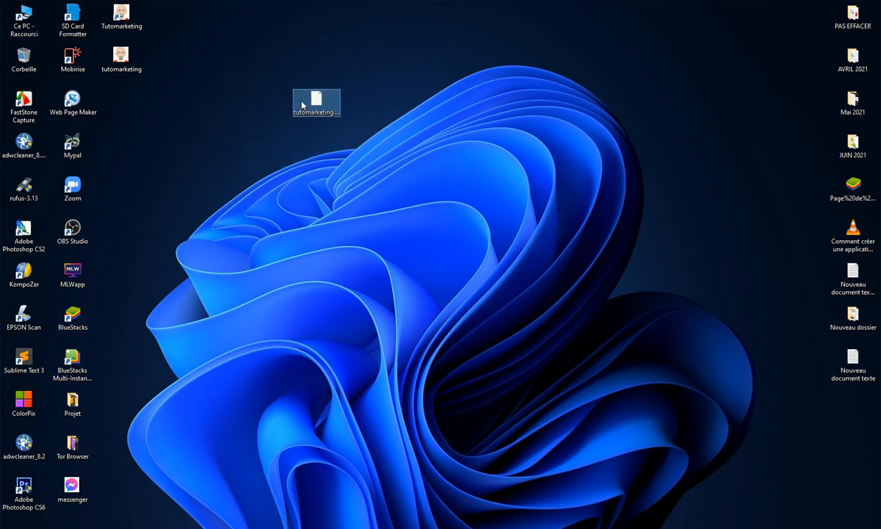
left_click(334, 120)
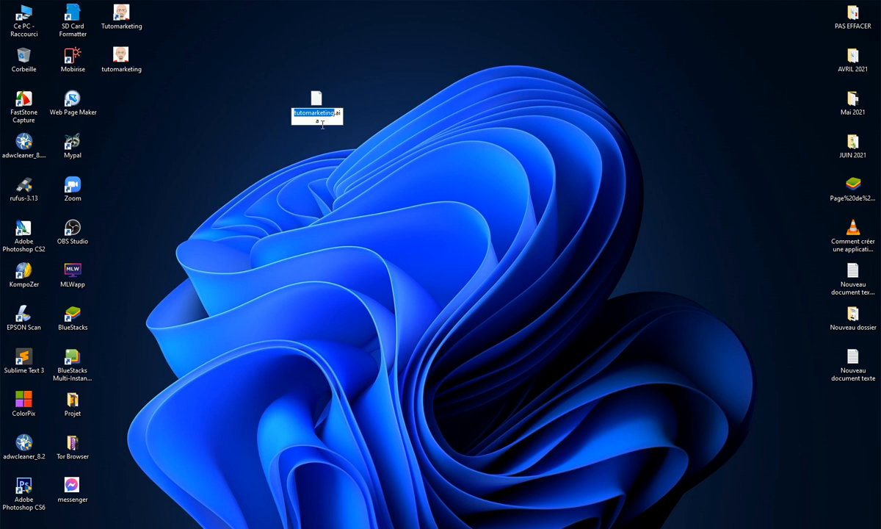
left_click(411, 141)
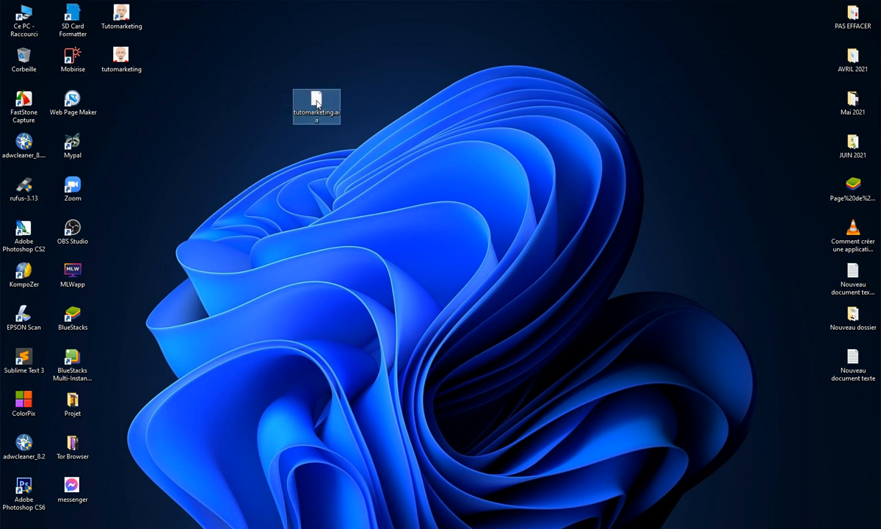
mouse_move(317, 105)
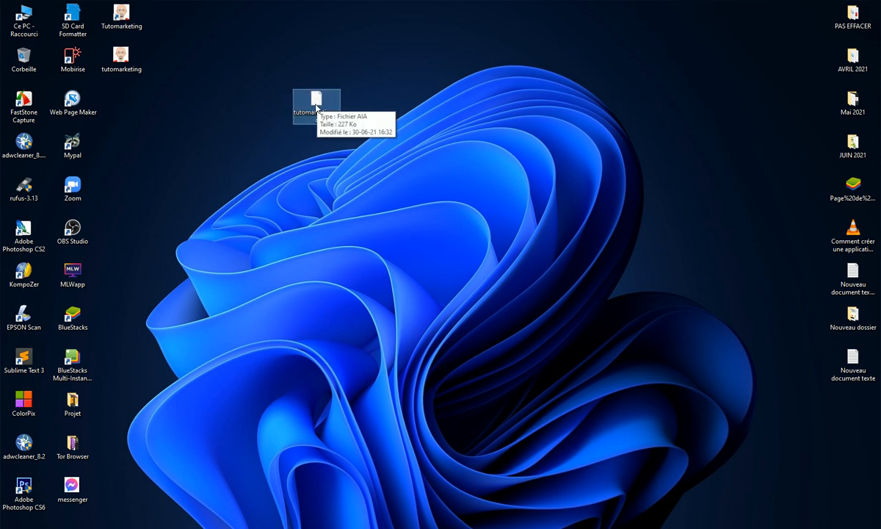
left_click_drag(378, 66, 243, 139)
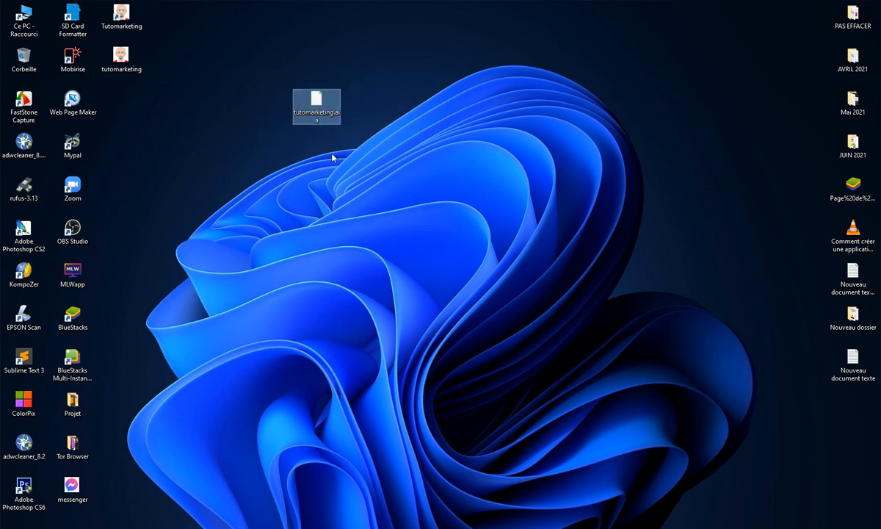
mouse_move(315, 112)
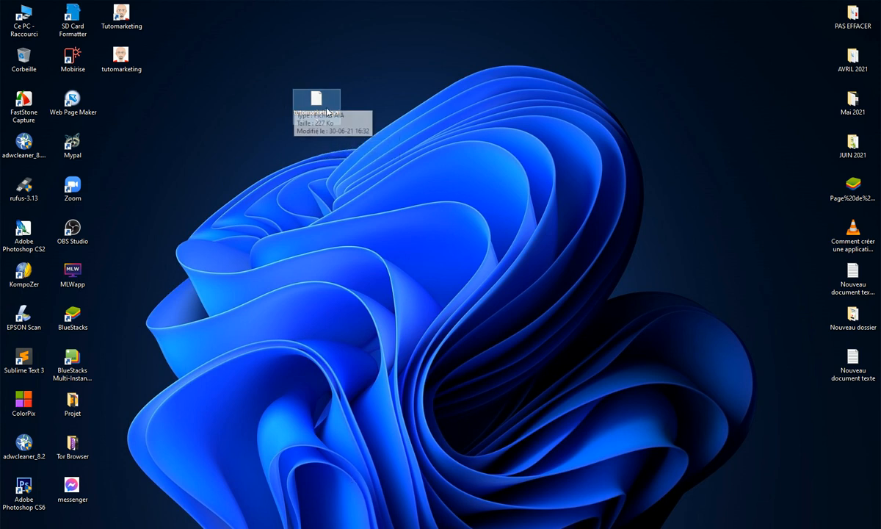
left_click_drag(260, 66, 375, 169)
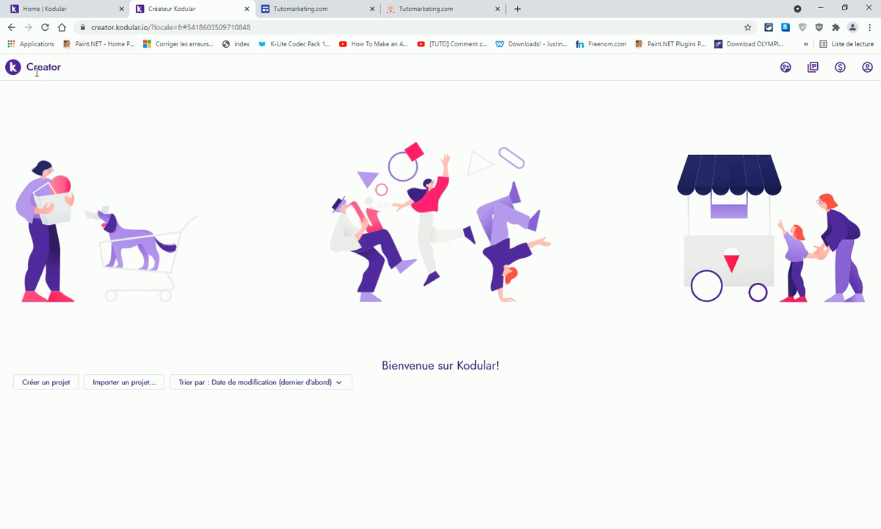
- View the Kodular home page in Chrome and return to Kodular Creator
left_click(62, 13)
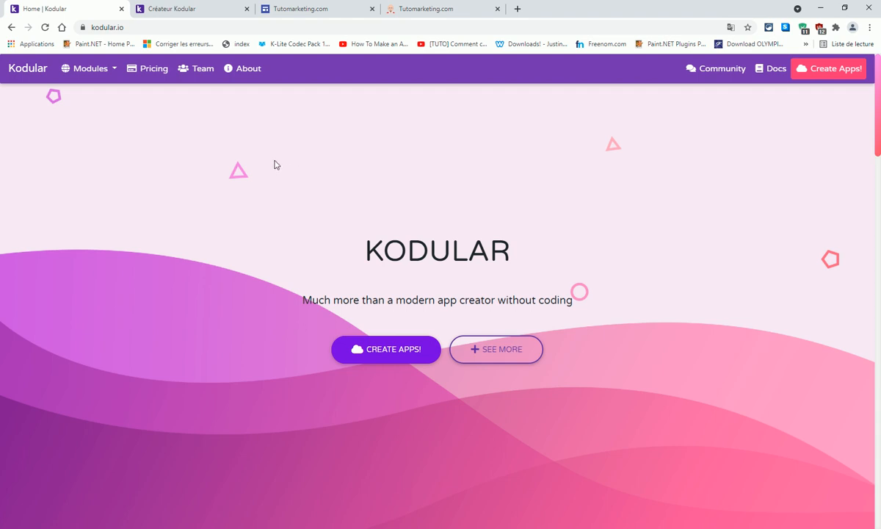
left_click(191, 11)
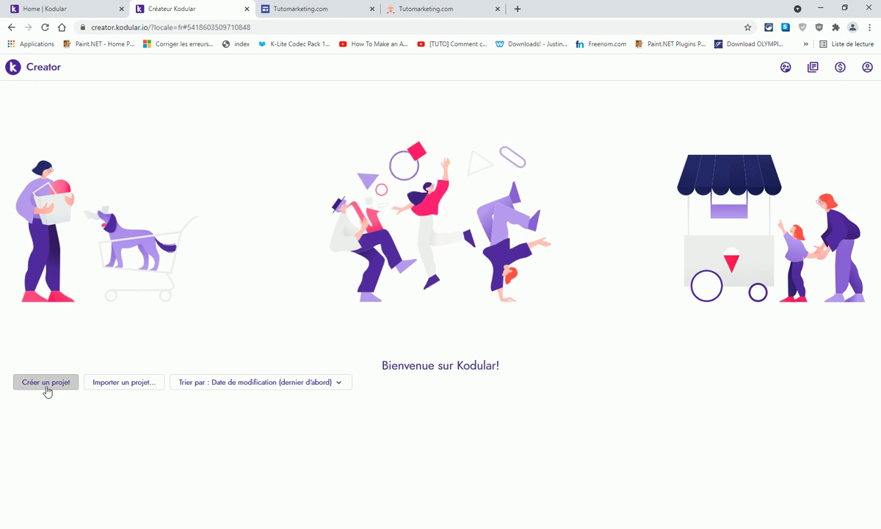
- Import the project file tutomarketing.aia from the desktop (Bureau) into Kodular Creator
left_click(126, 385)
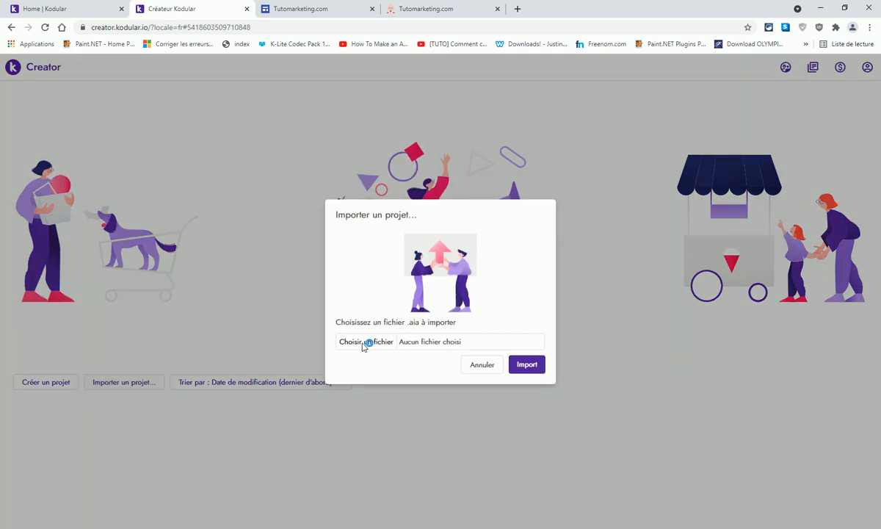
left_click(364, 347)
left_click(135, 271)
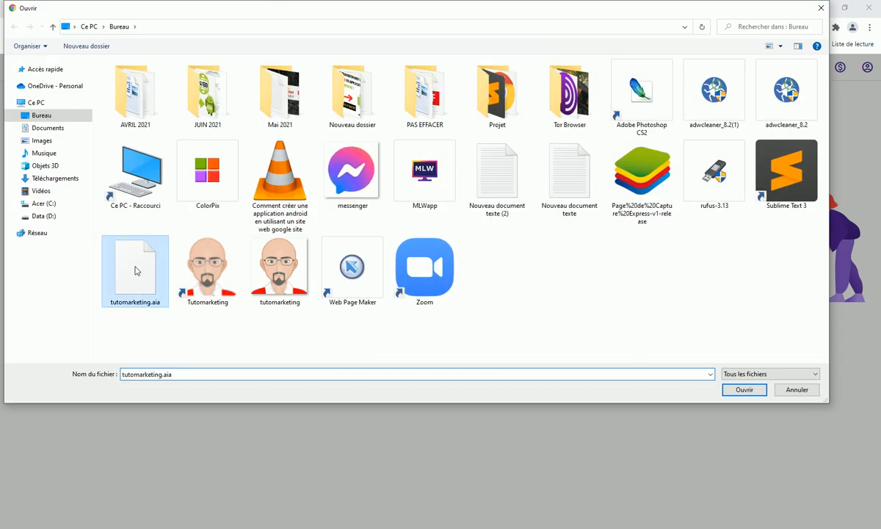
left_click(744, 390)
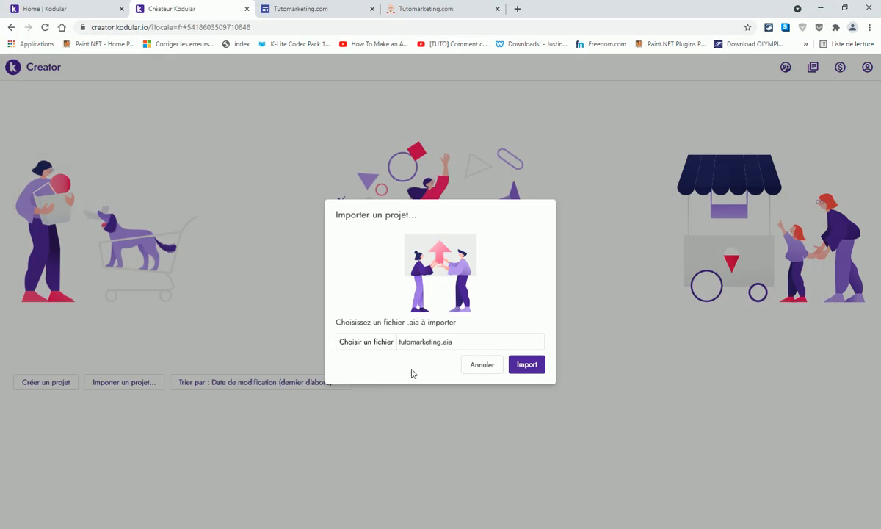
left_click(527, 365)
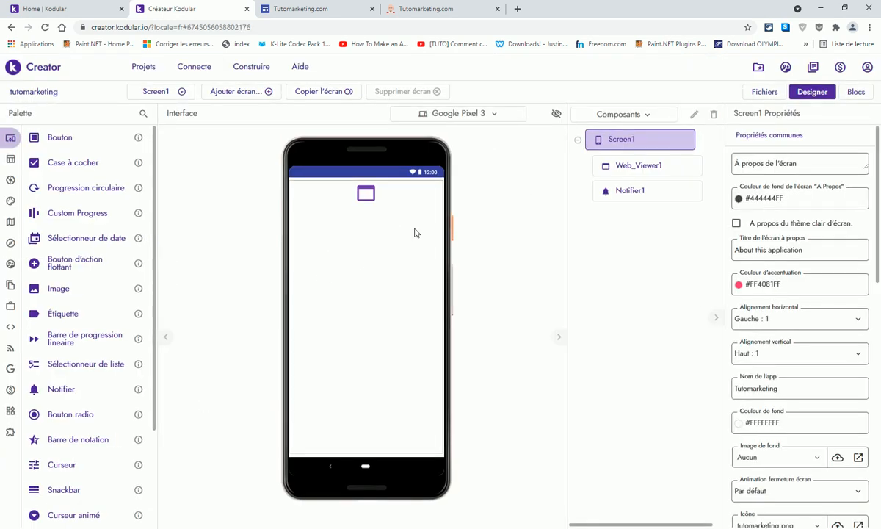
- Return to the Kodular project list and reopen the tutomarketing project
left_click(146, 66)
left_click(151, 86)
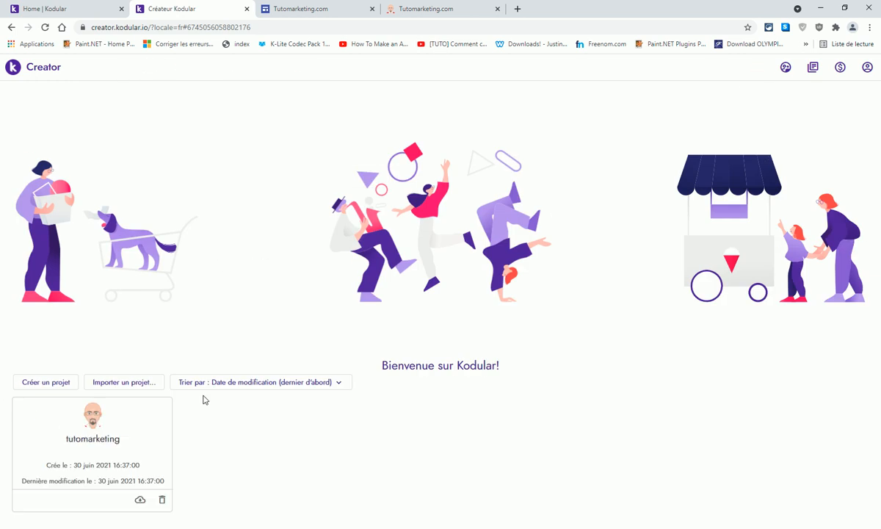
left_click(88, 414)
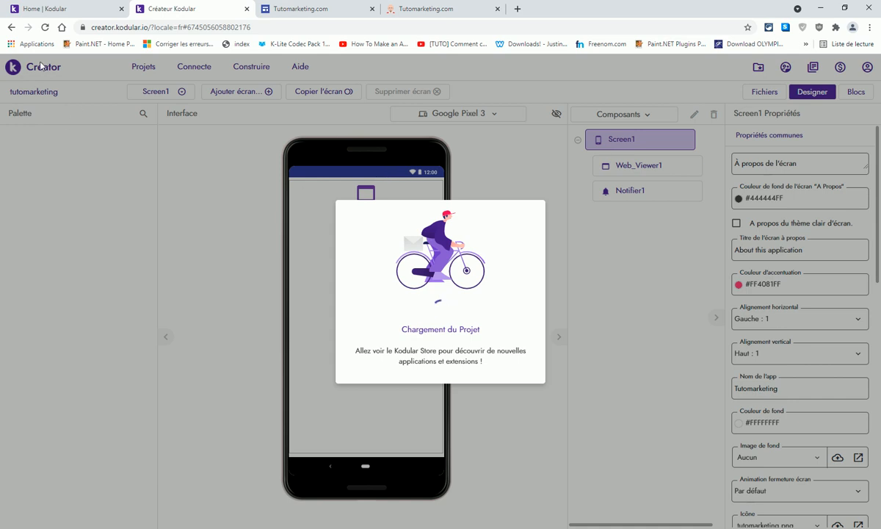
left_click(47, 28)
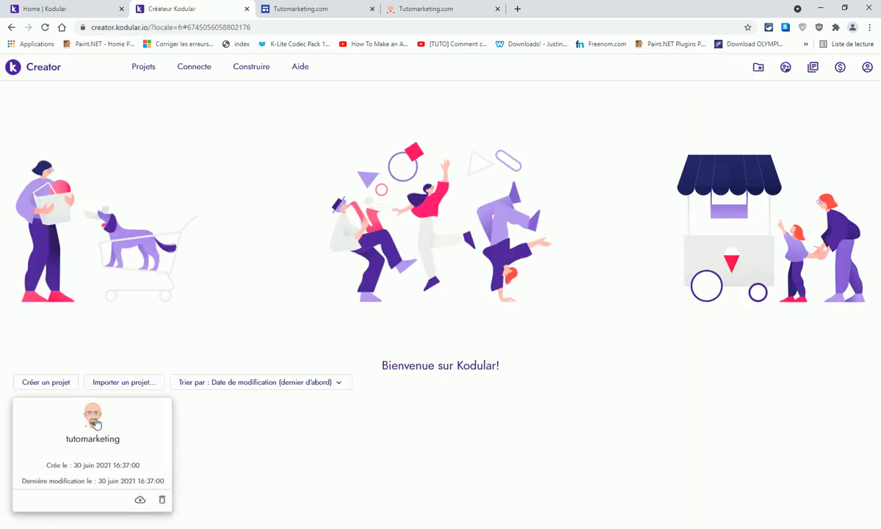
left_click(92, 420)
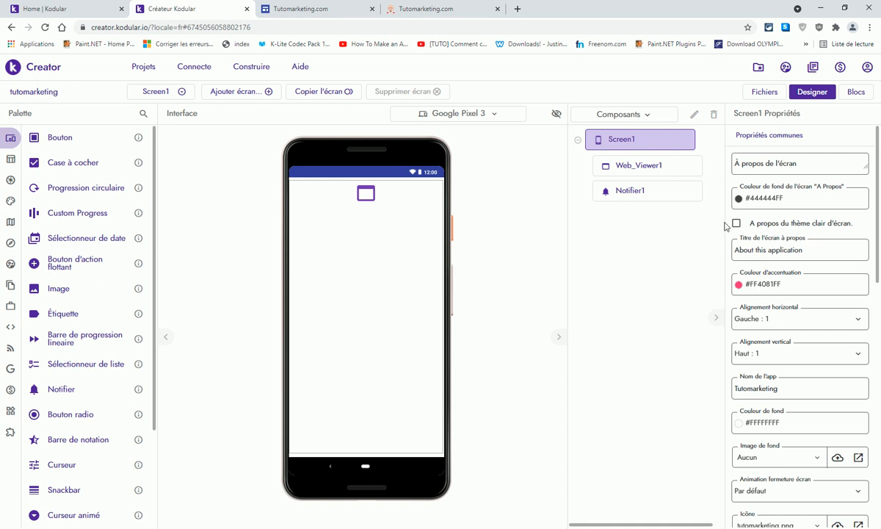
- Replace Screen1's about-screen title with "A propos de cet applic" and highlight the app name
left_click_drag(737, 250, 832, 251)
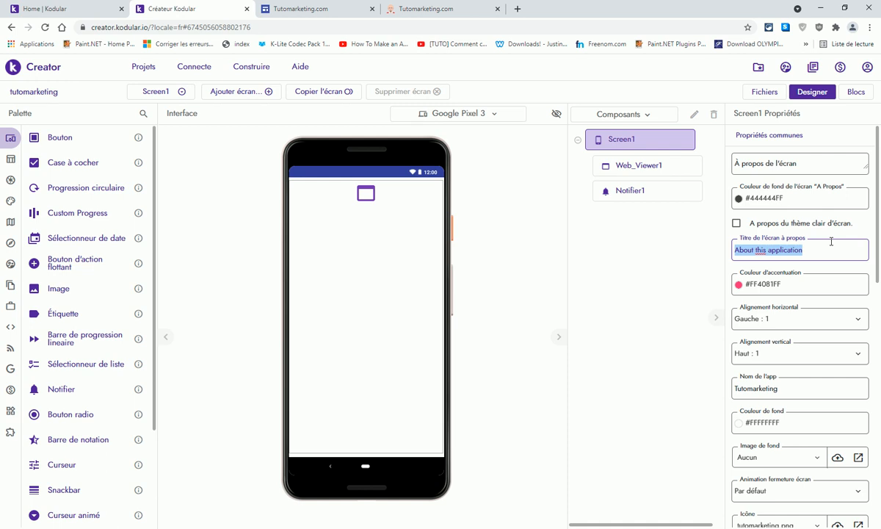
type("A propos de cet applic")
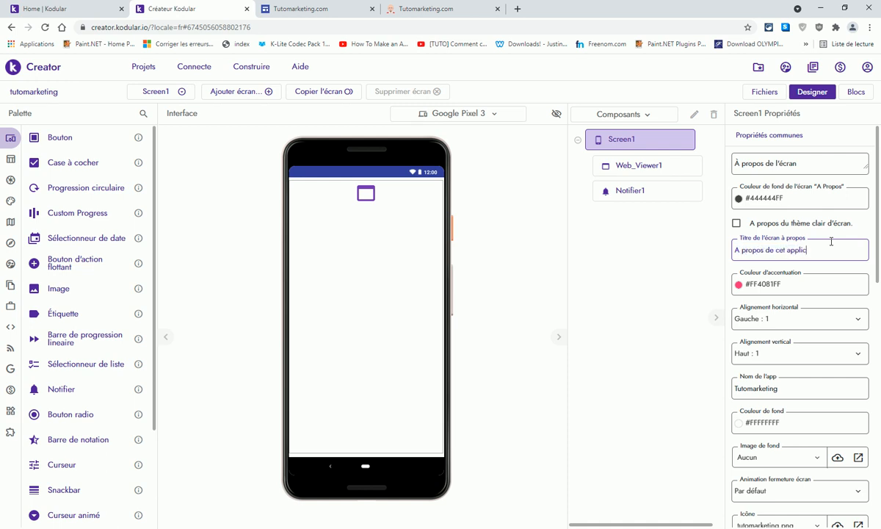
scroll(799, 308, "down", 3)
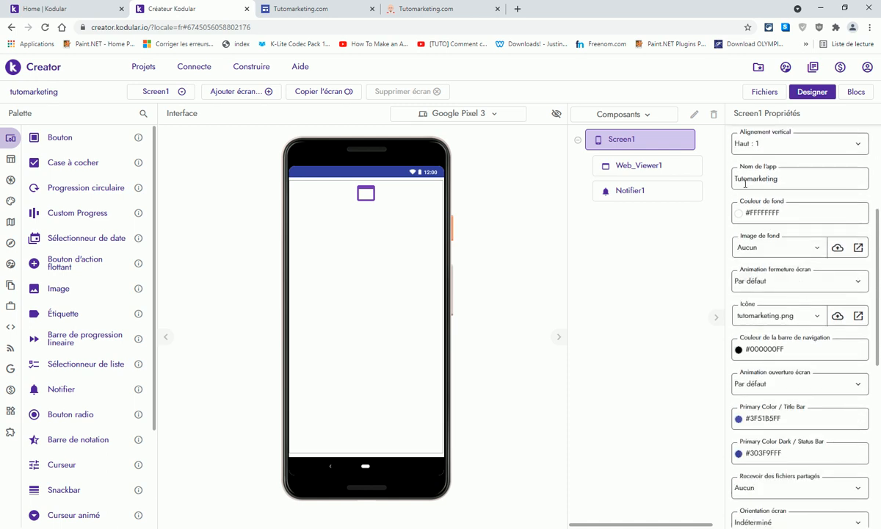
left_click_drag(735, 179, 781, 177)
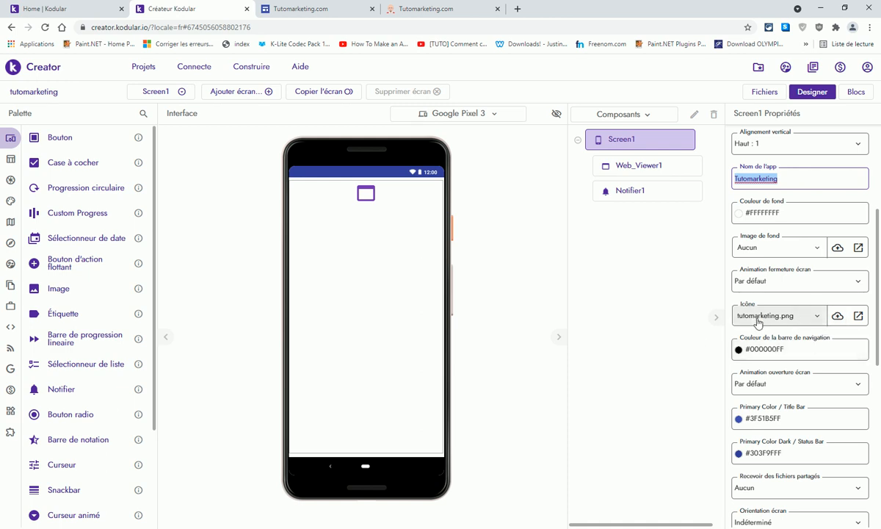
- Preview tutomarketing.png in the project's file manager and choose it as Screen1's app icon
left_click(838, 317)
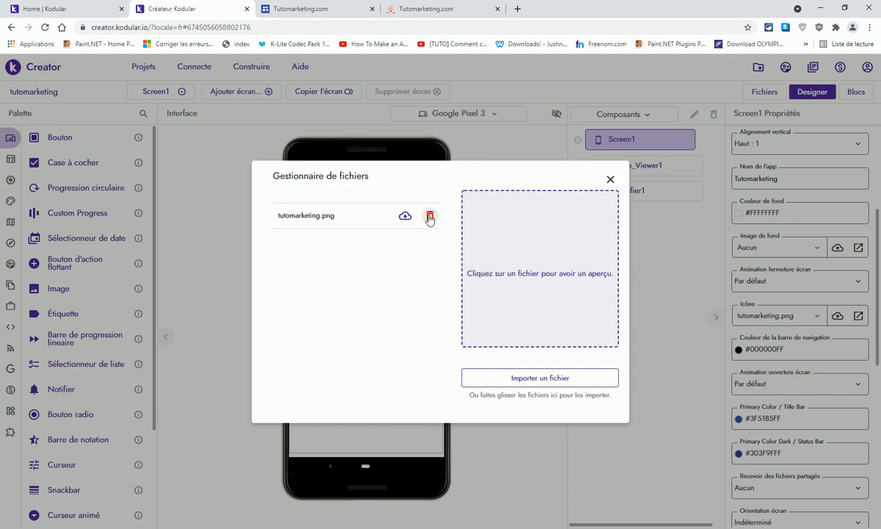
left_click(283, 214)
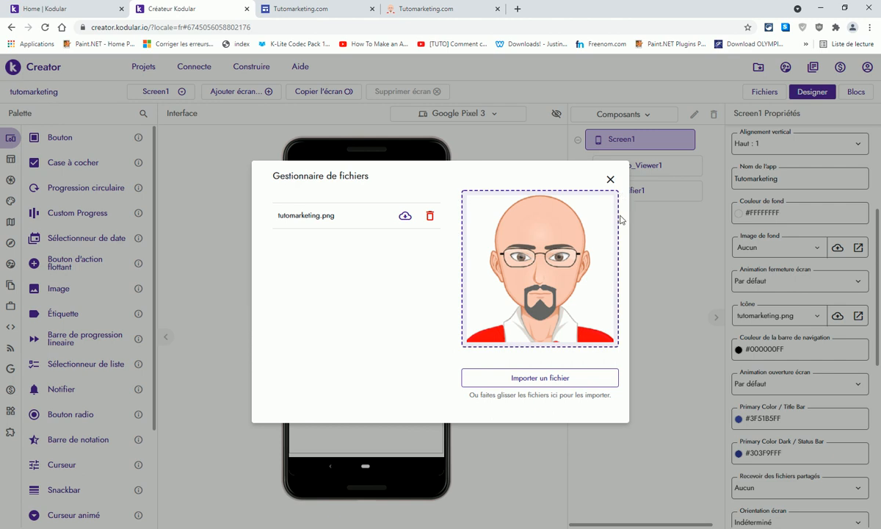
left_click(552, 377)
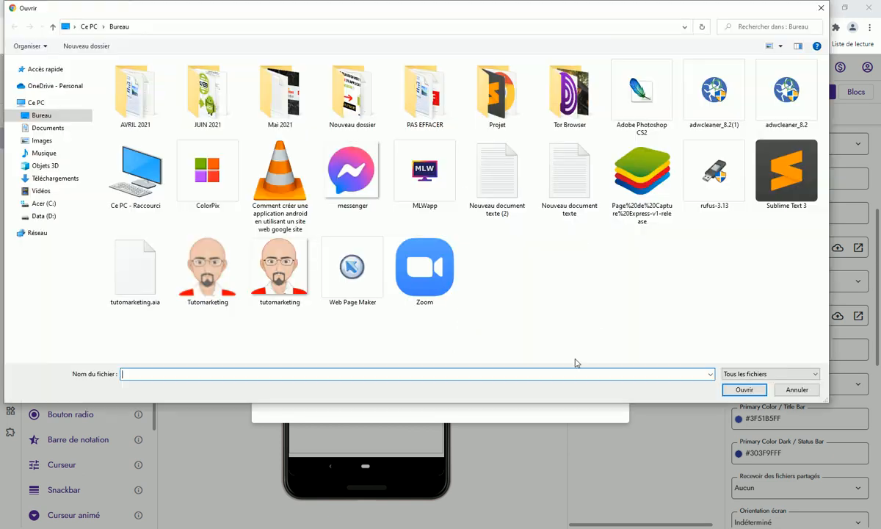
left_click(820, 8)
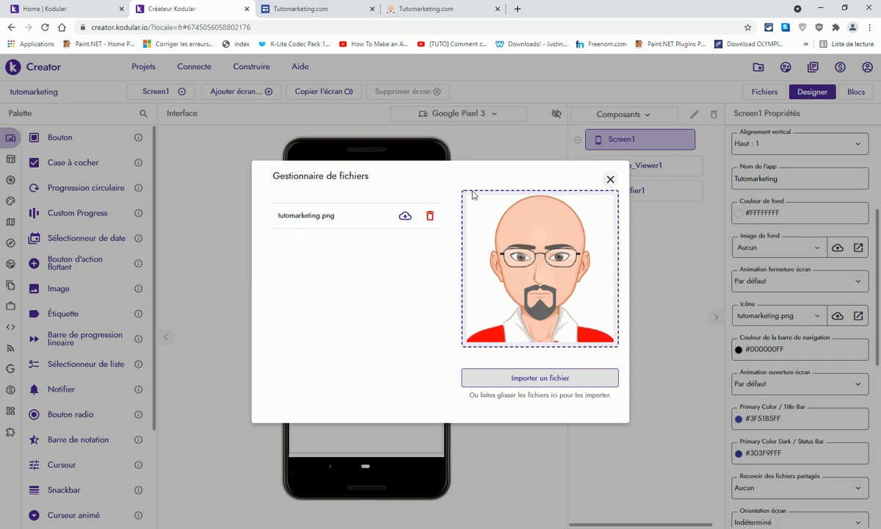
left_click(610, 179)
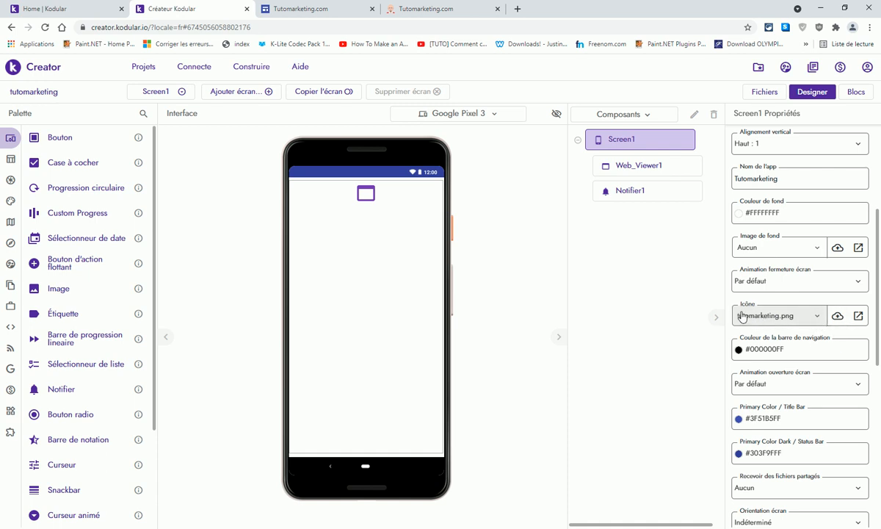
left_click(817, 319)
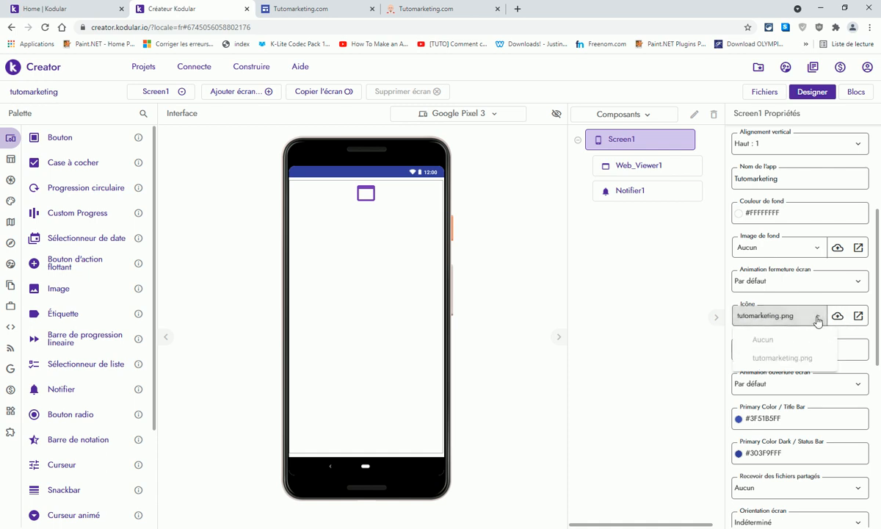
left_click(770, 360)
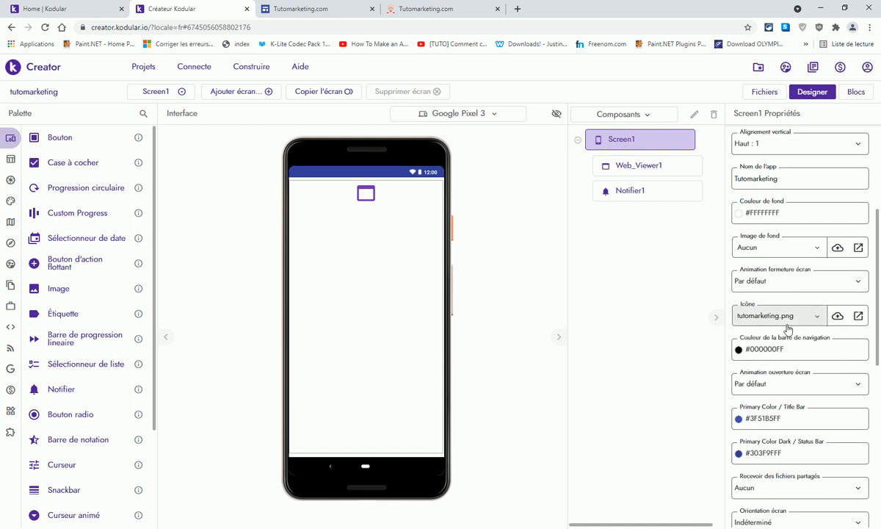
- Review the minimum SDK options in Screen1's advanced properties and enable Garder l'écran allumé
scroll(766, 325, "down", 5)
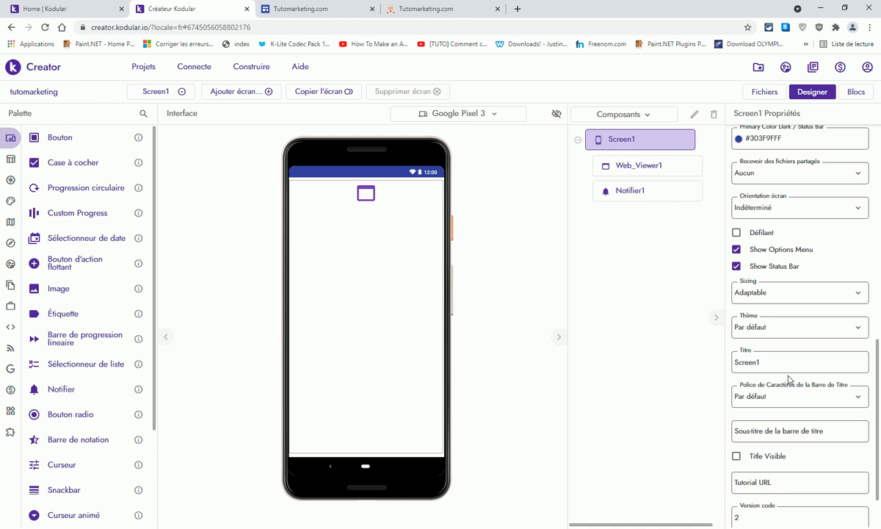
scroll(789, 378, "down", 1)
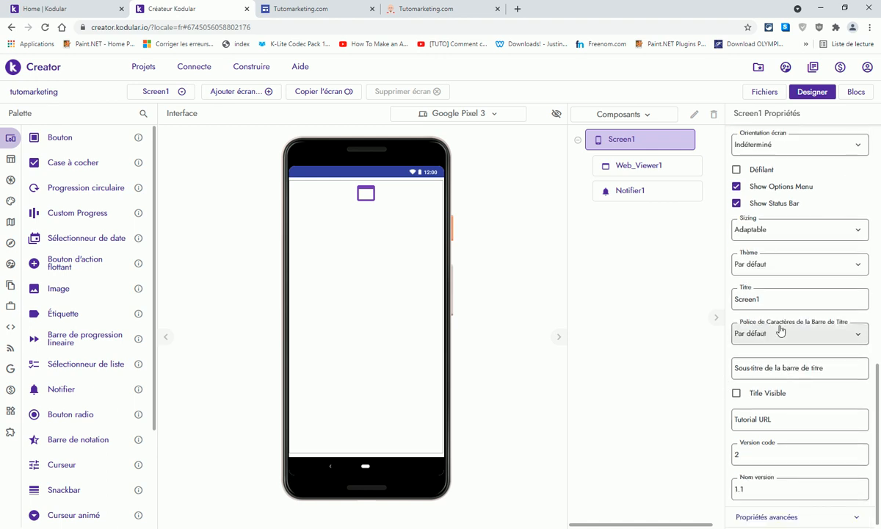
scroll(824, 349, "down", 1)
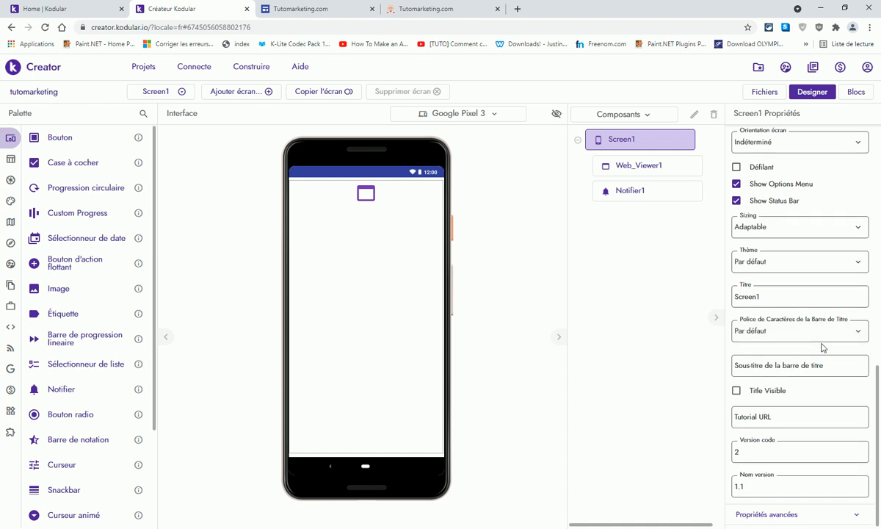
left_click(846, 514)
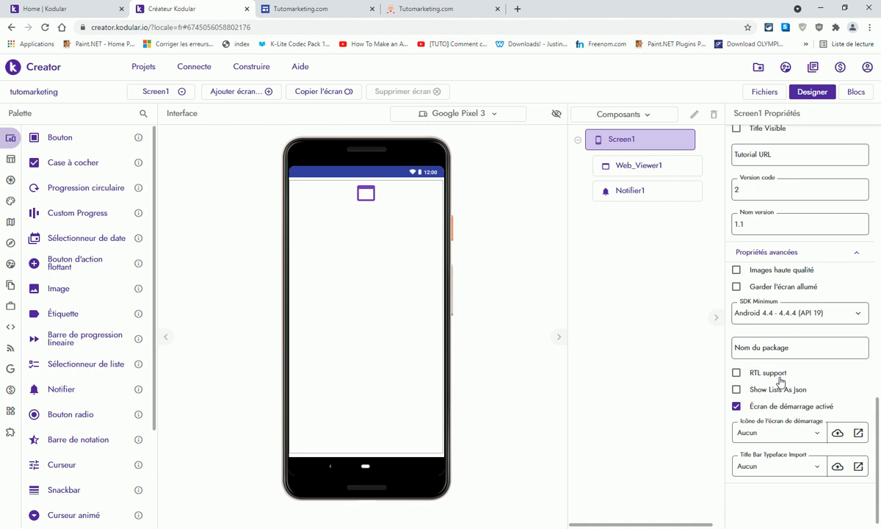
scroll(722, 349, "up", 1)
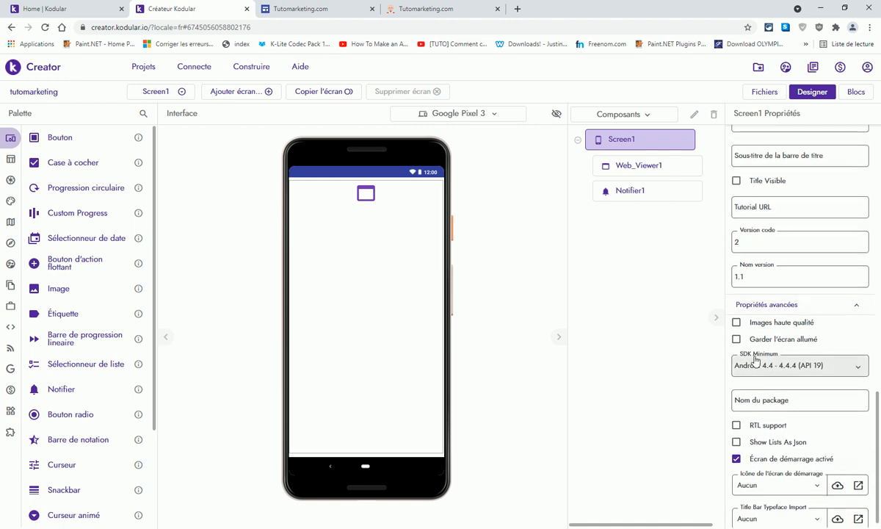
scroll(735, 360, "up", 1)
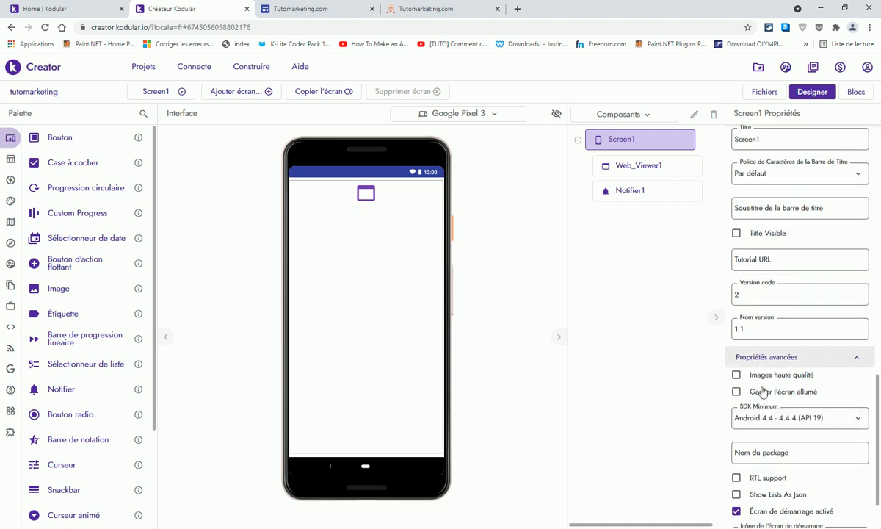
left_click(853, 420)
scroll(805, 445, "down", 1)
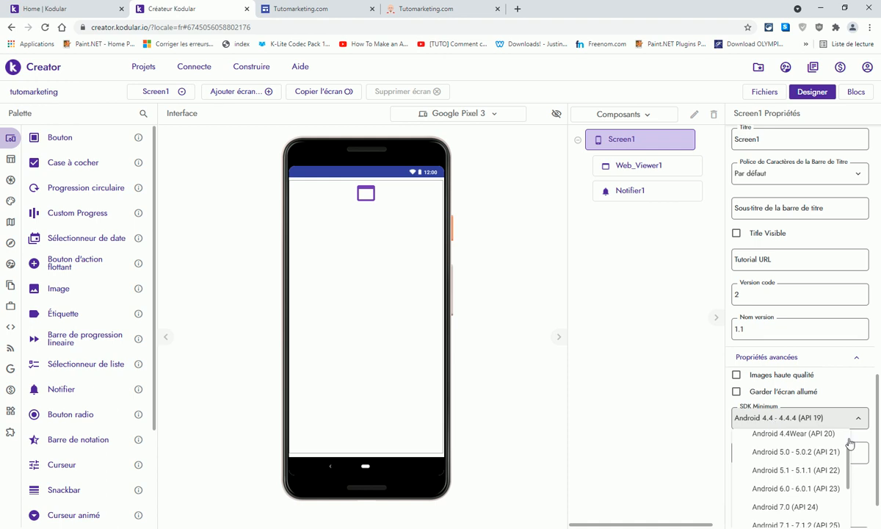
left_click(844, 390)
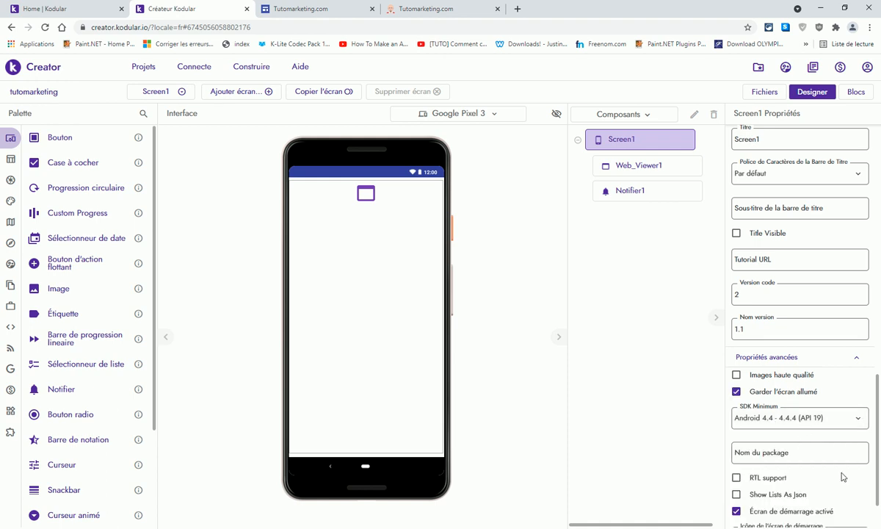
- Select the Web_Viewer1 component, then open the published Tutomarketing.com site from Google Sites, leaving a single tab of it open
left_click(627, 169)
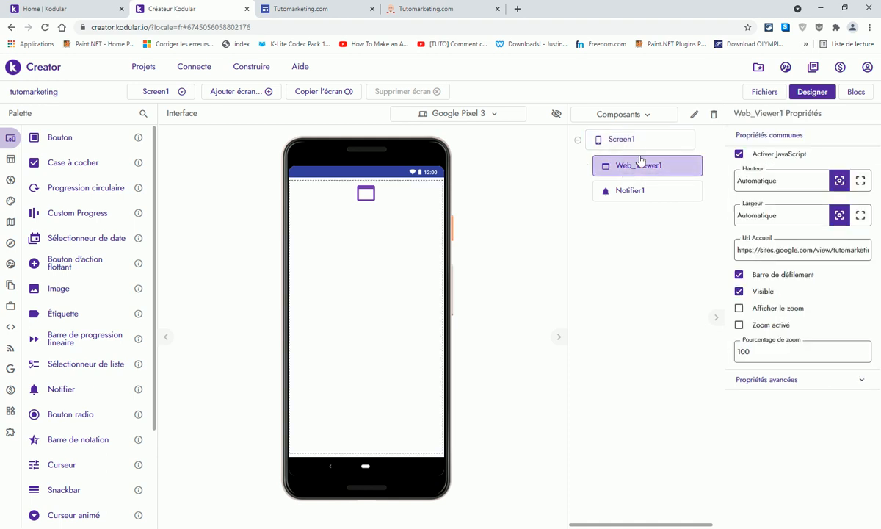
left_click(312, 9)
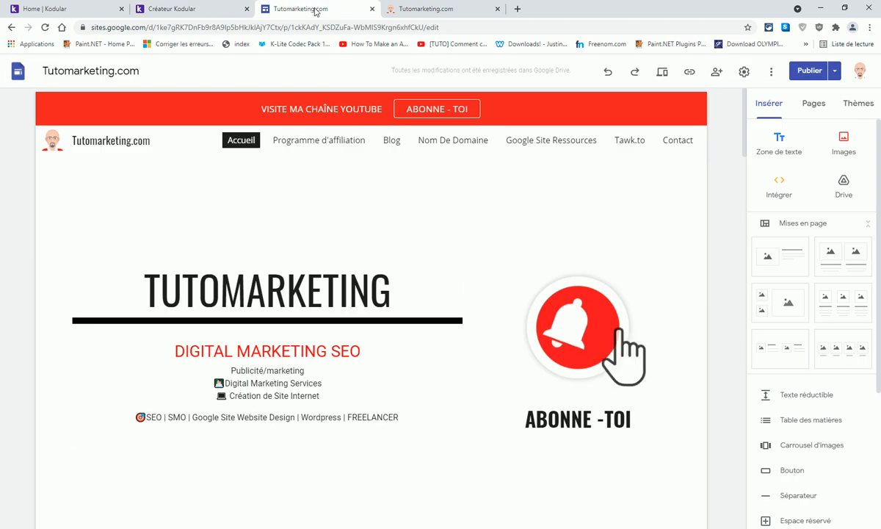
left_click(835, 70)
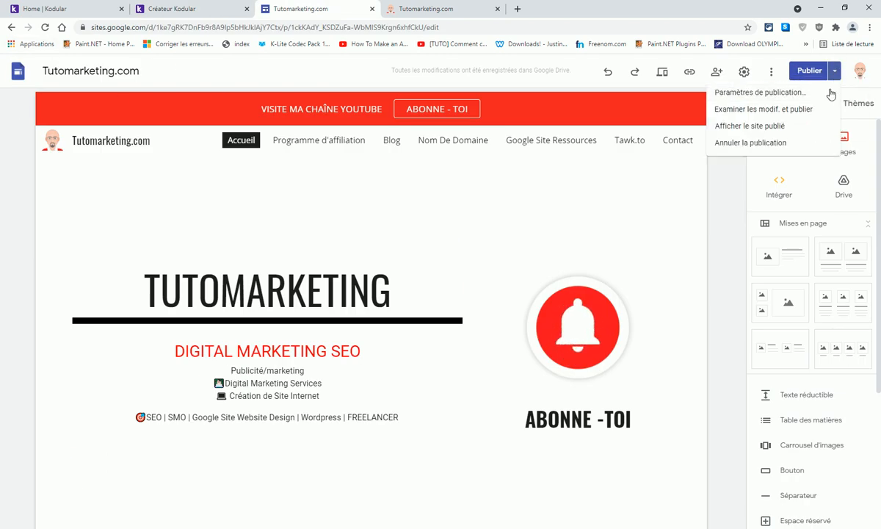
left_click(753, 127)
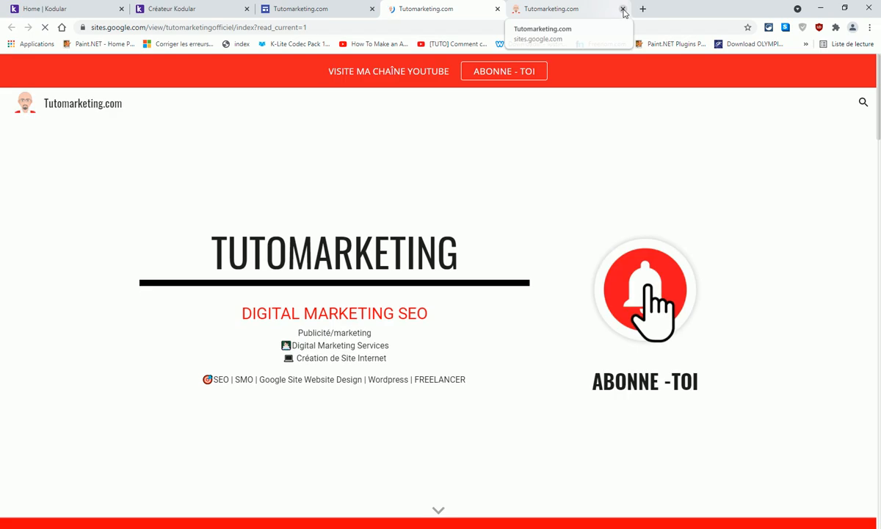
left_click(623, 9)
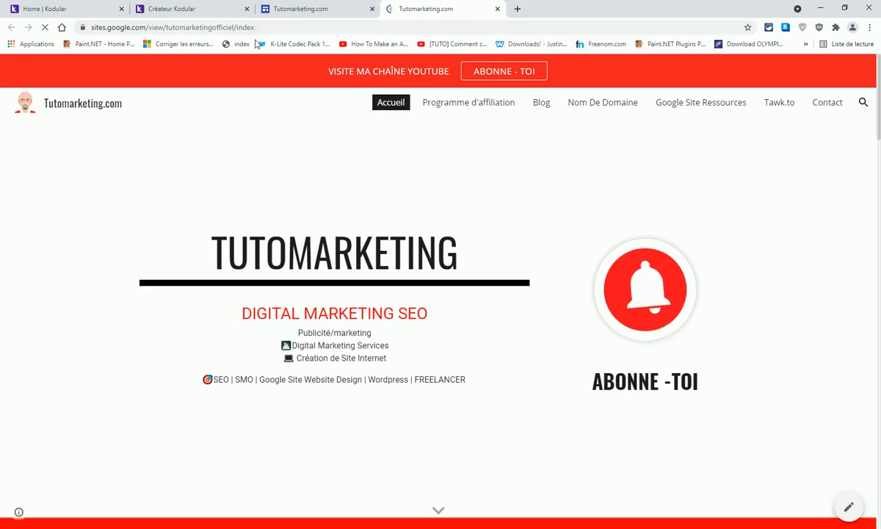
- Copy the full web address of the published Tutomarketing.com site
left_click(123, 28)
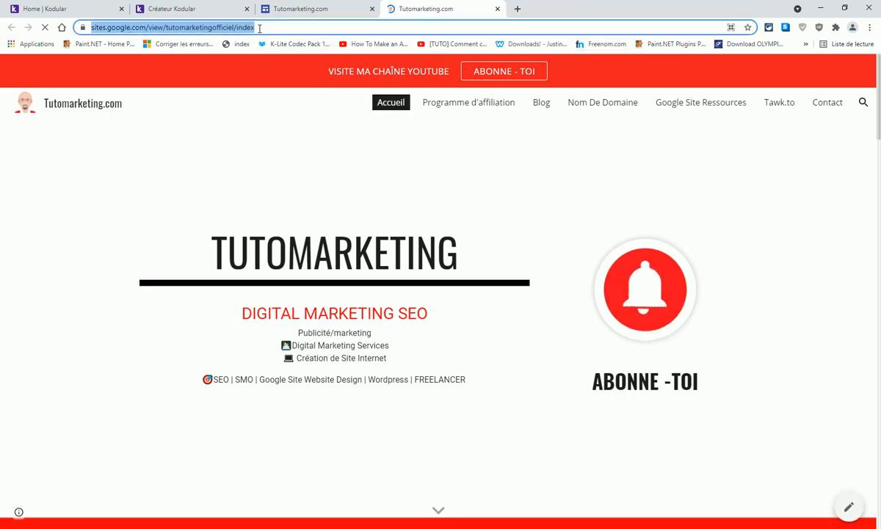
right_click(198, 30)
left_click(241, 88)
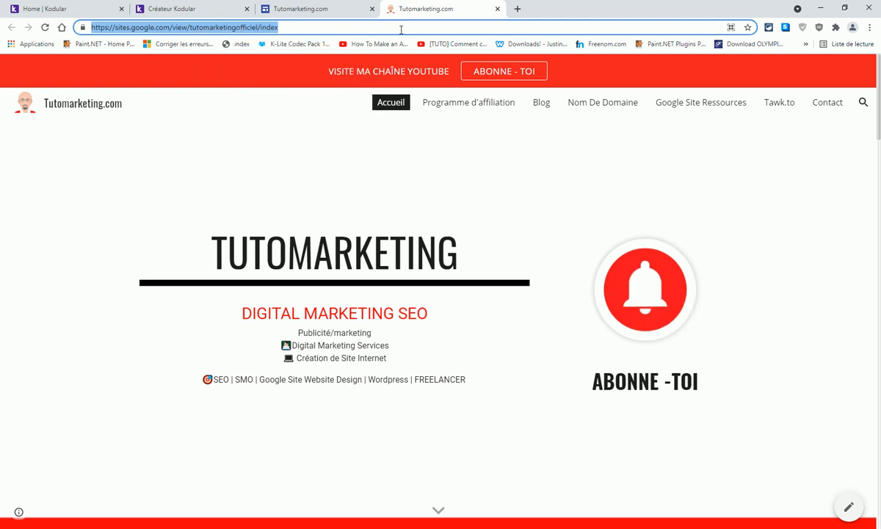
- In the Google Sites editor, set the Accueil page's custom path to index in its advanced properties
left_click(316, 10)
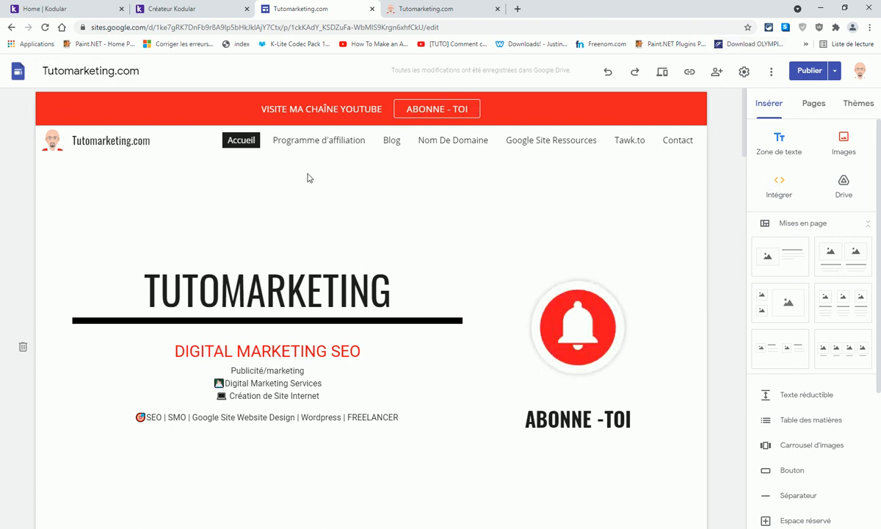
left_click(814, 105)
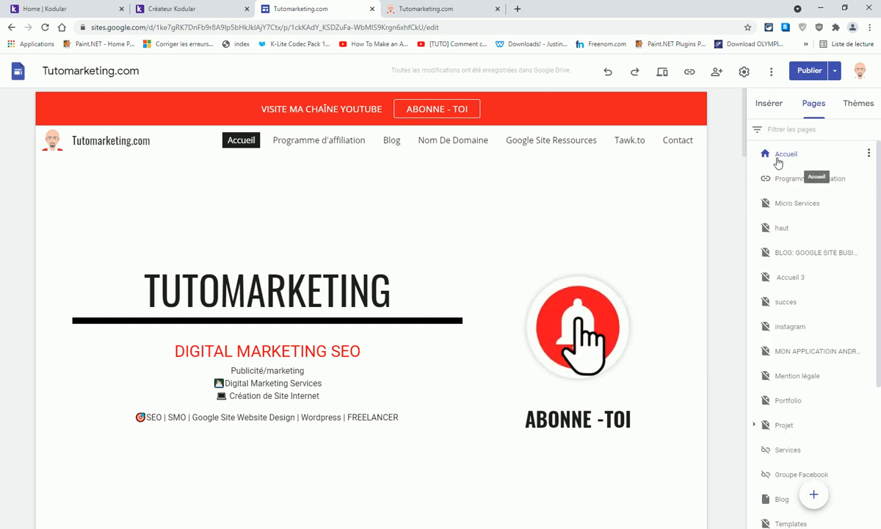
left_click(869, 156)
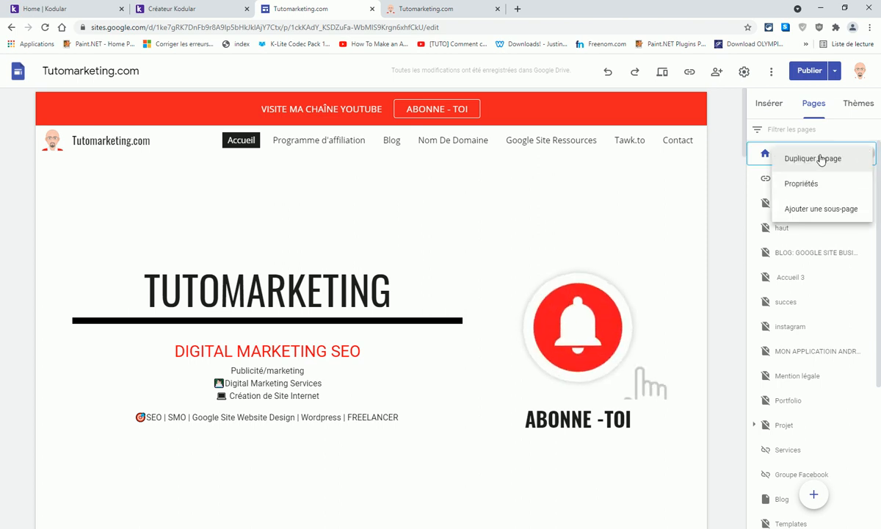
left_click(800, 184)
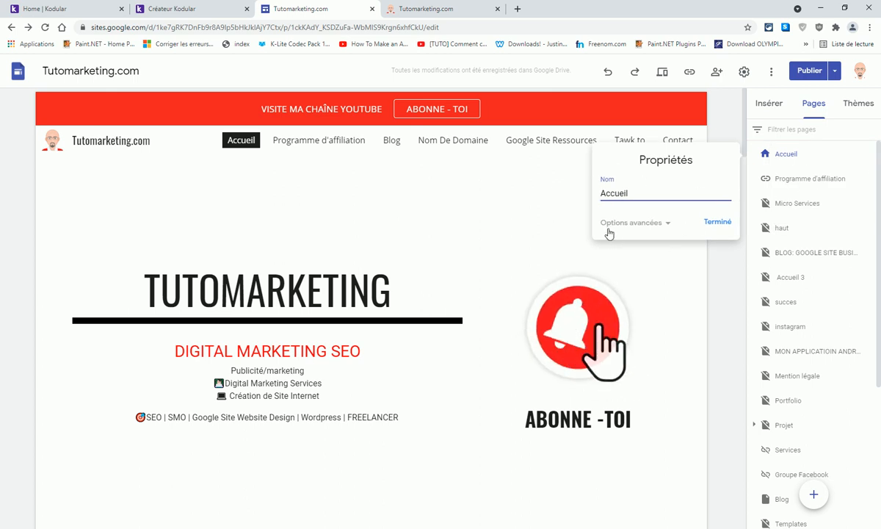
left_click(665, 224)
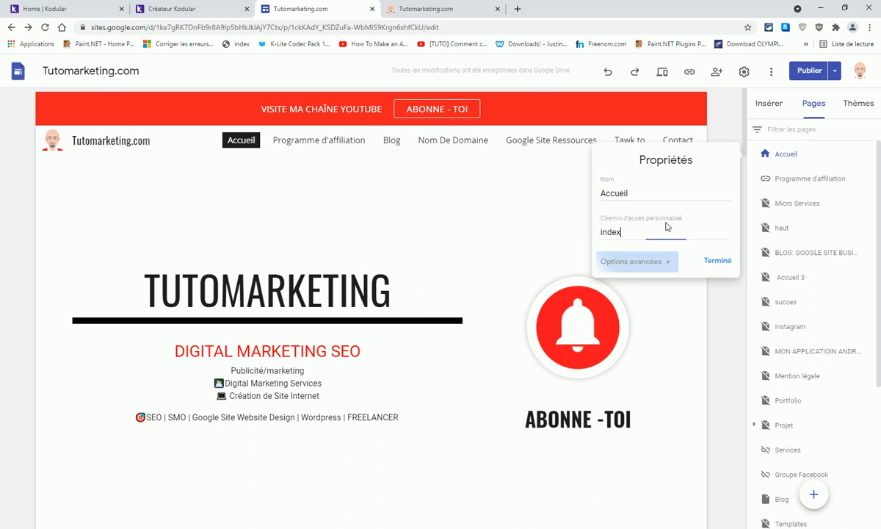
left_click_drag(627, 232, 589, 234)
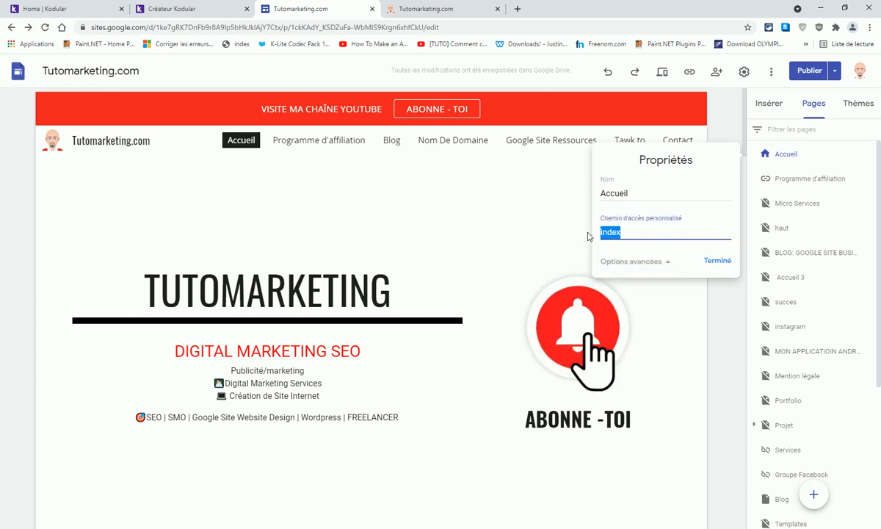
type("in")
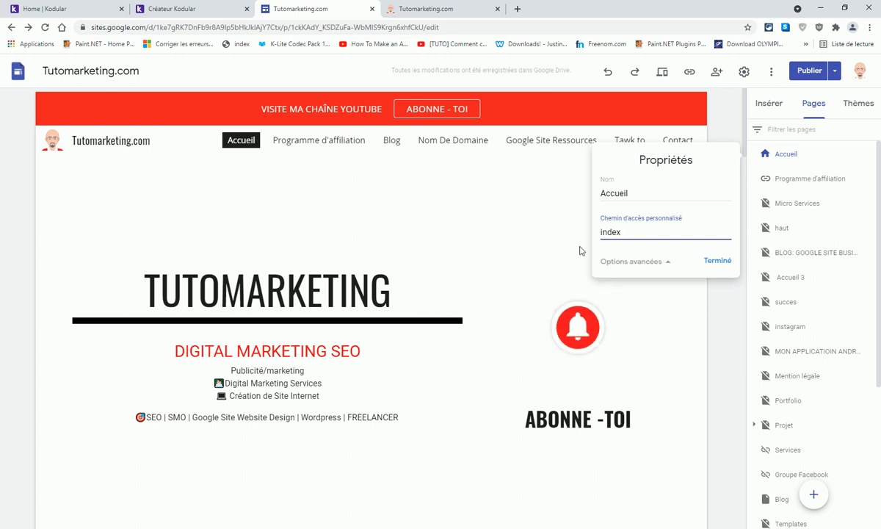
left_click(717, 261)
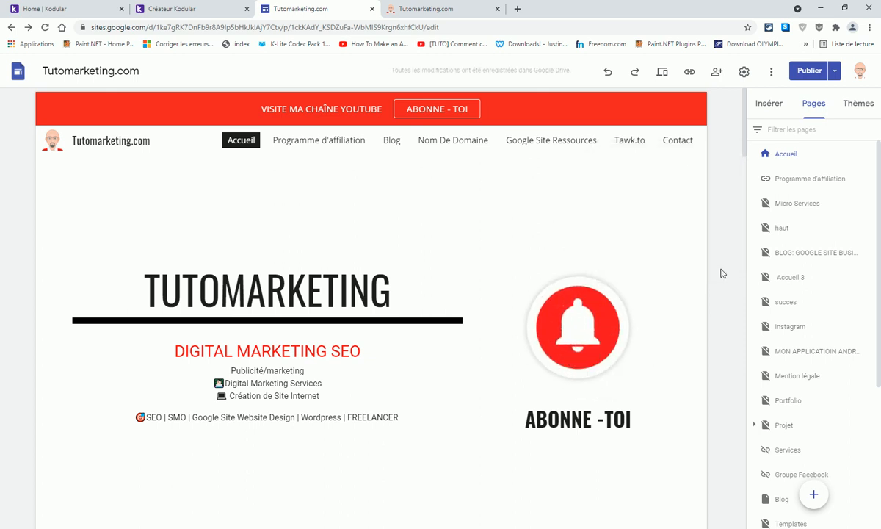
- Check the index ending in the published Tutomarketing.com site's address and copy the full address
left_click(423, 9)
left_click(295, 27)
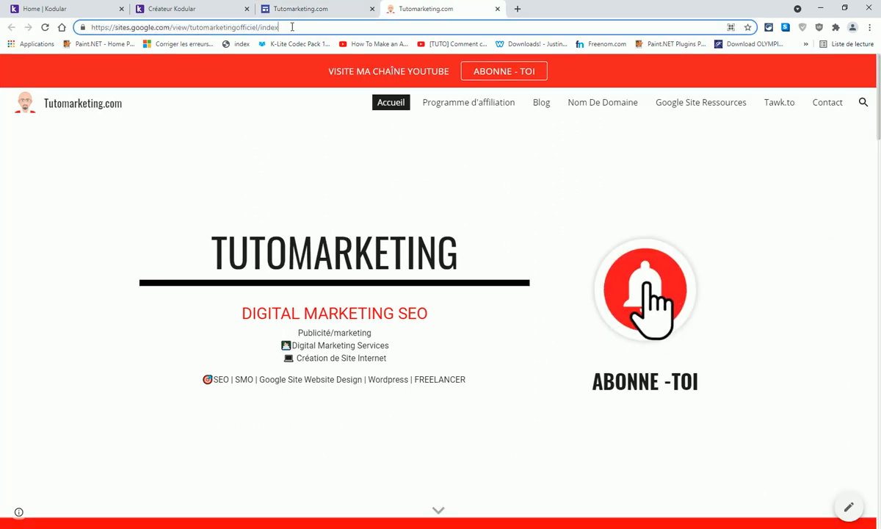
left_click_drag(260, 29, 283, 30)
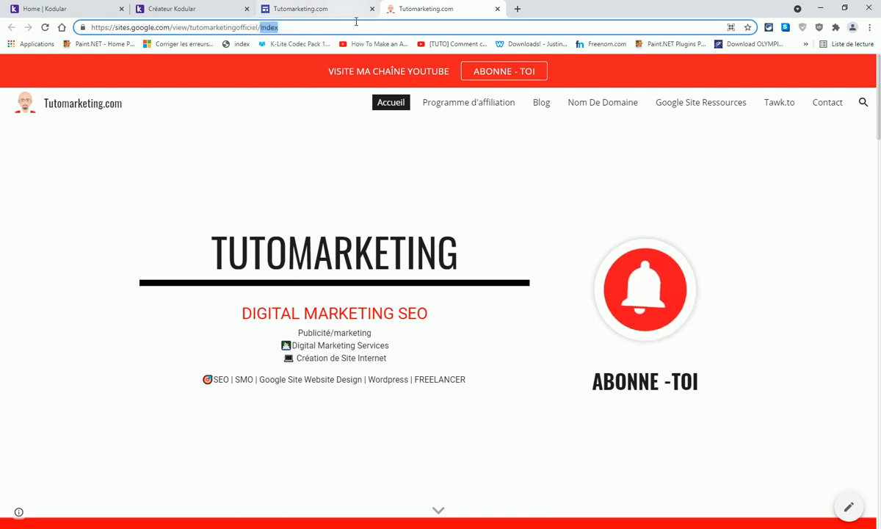
left_click(321, 10)
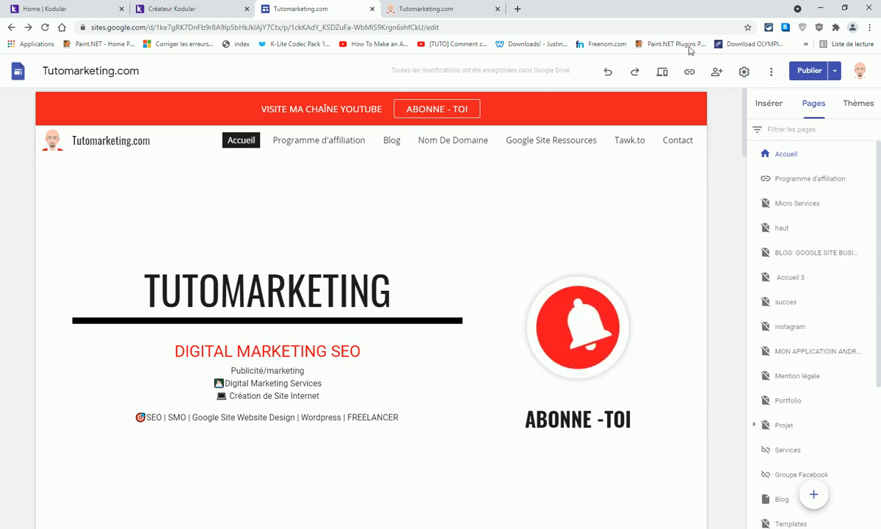
left_click(402, 9)
left_click_drag(287, 27, 103, 31)
right_click(103, 31)
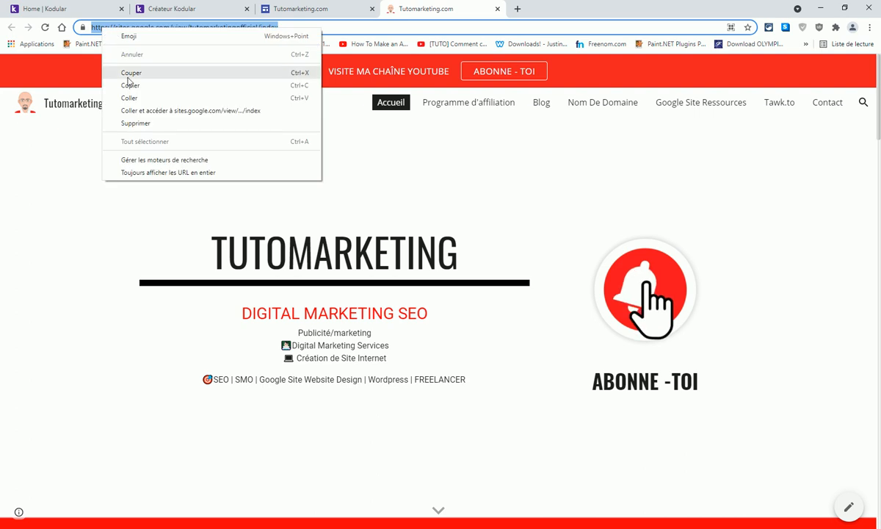
left_click(121, 83)
left_click(171, 9)
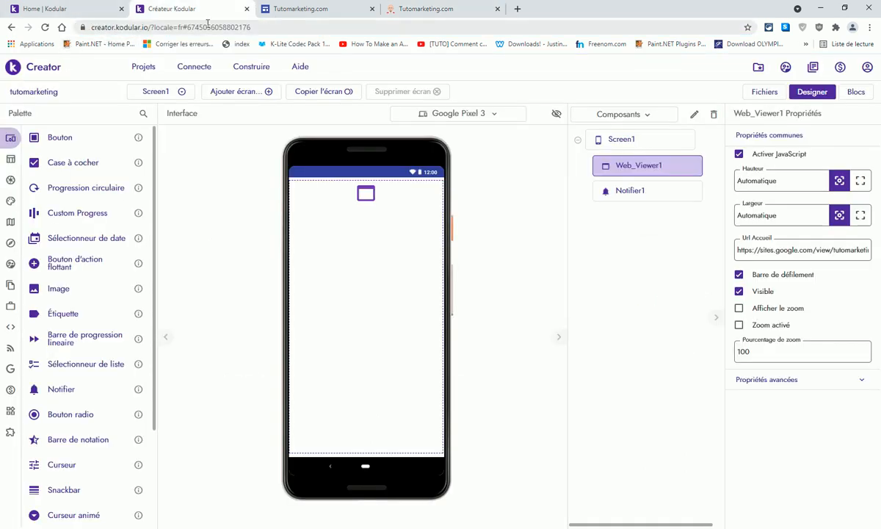
left_click_drag(737, 249, 879, 254)
key("ctrl+v")
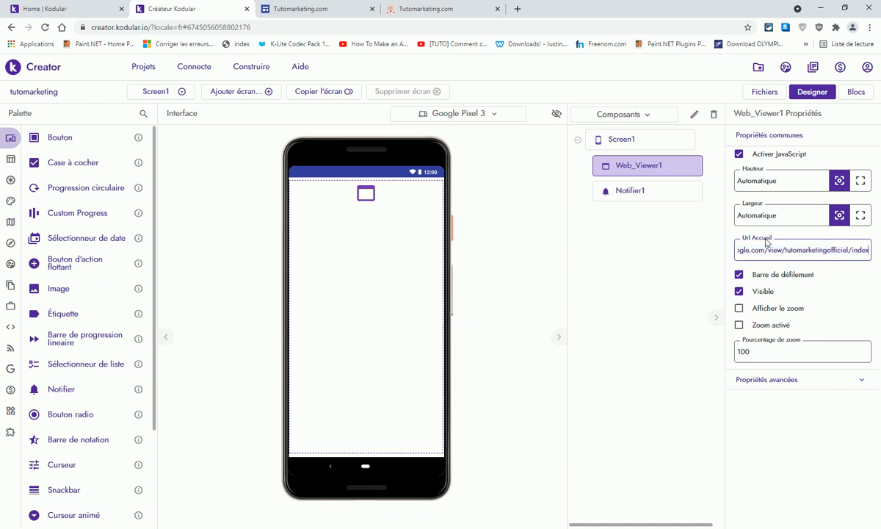
left_click(617, 194)
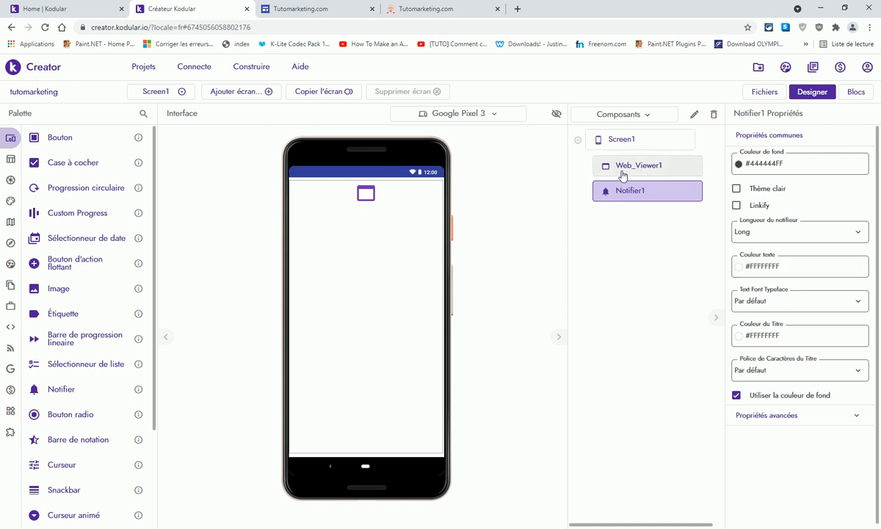
left_click(645, 173)
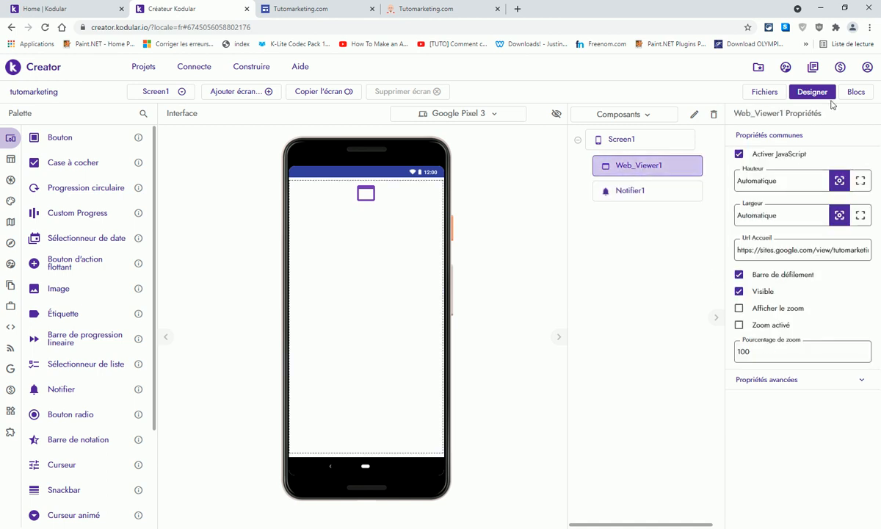
left_click(856, 91)
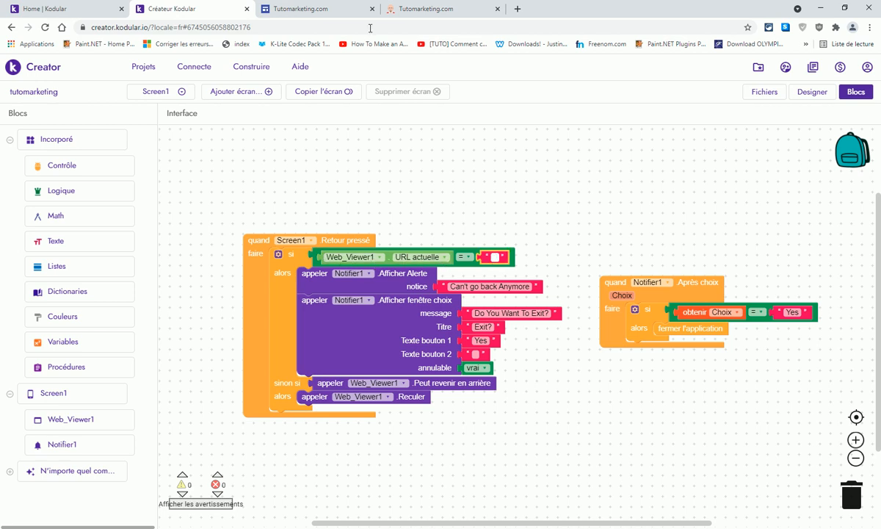
left_click(429, 9)
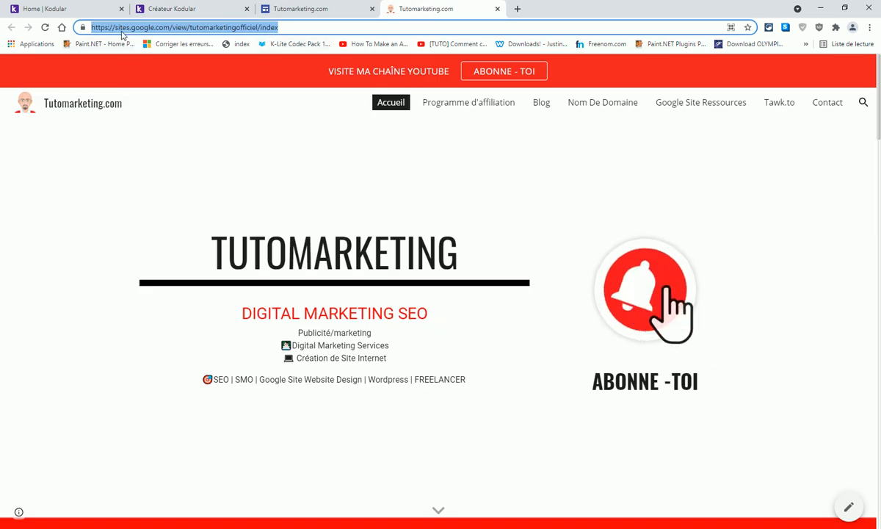
left_click(195, 11)
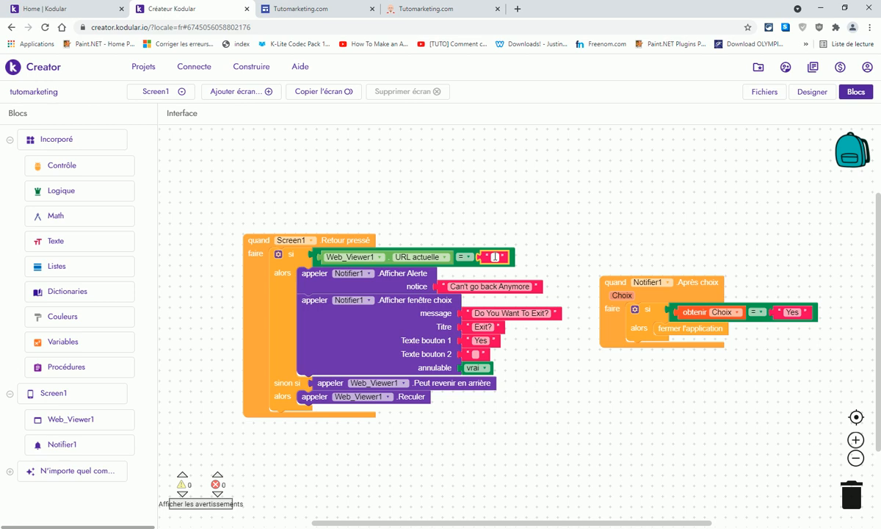
key("ctrl+v")
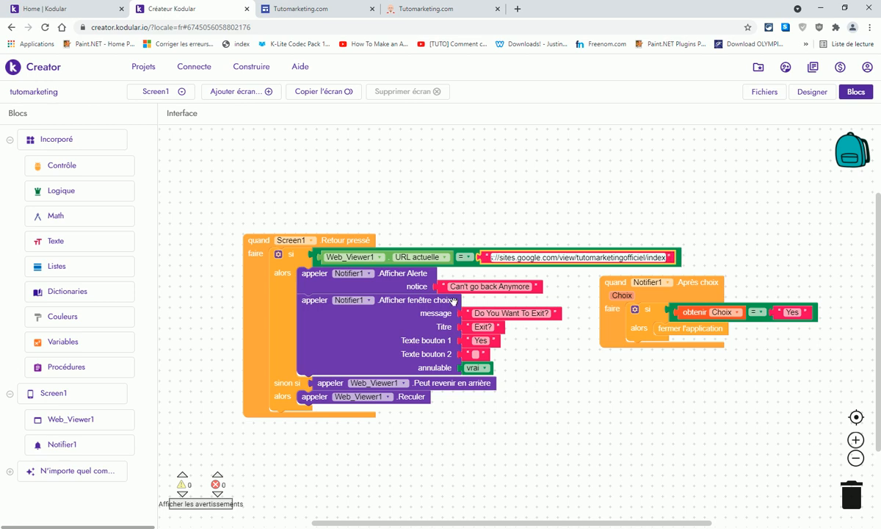
- Select the Afficher Alerte notice text and search Google in a new tab for "traduction anglais vers francais"
left_click(451, 287)
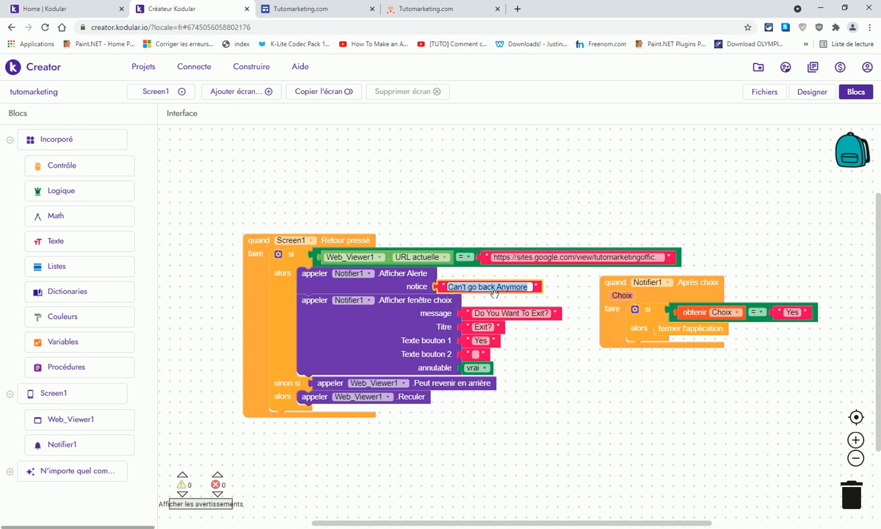
left_click(518, 8)
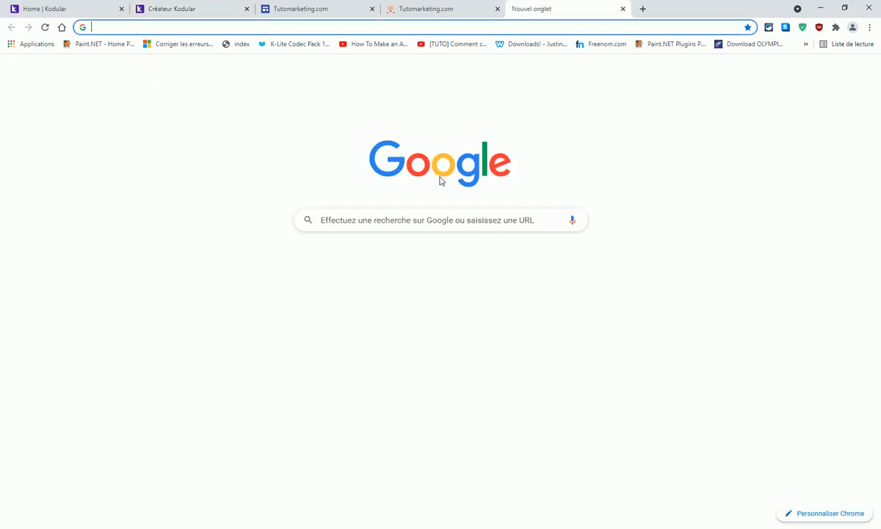
left_click(344, 220)
type("trad")
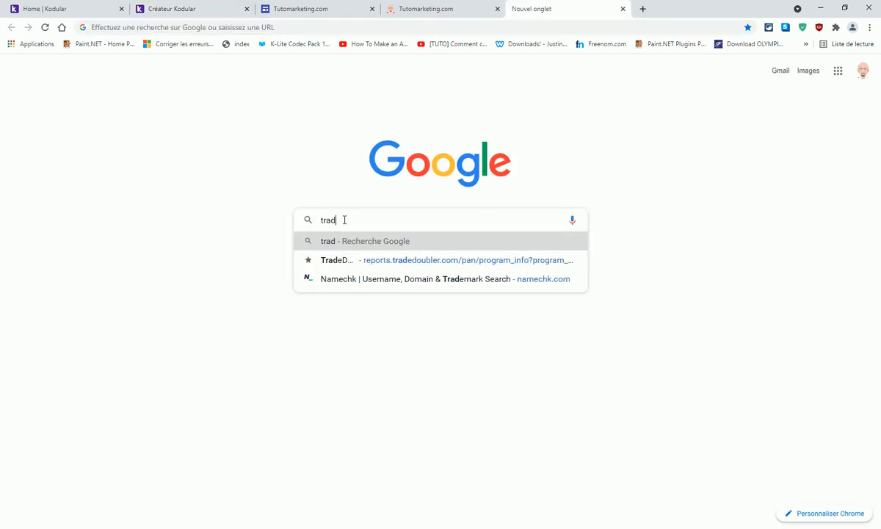
type("uction ang")
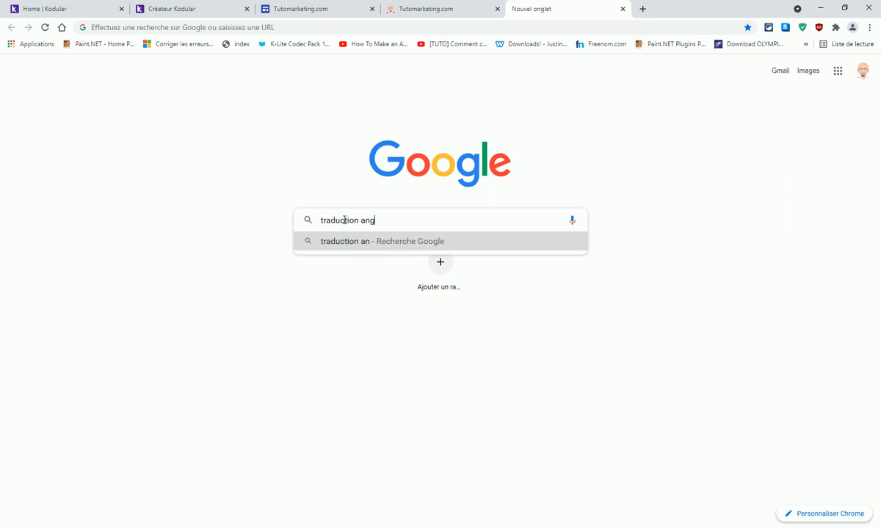
type("lais vers ")
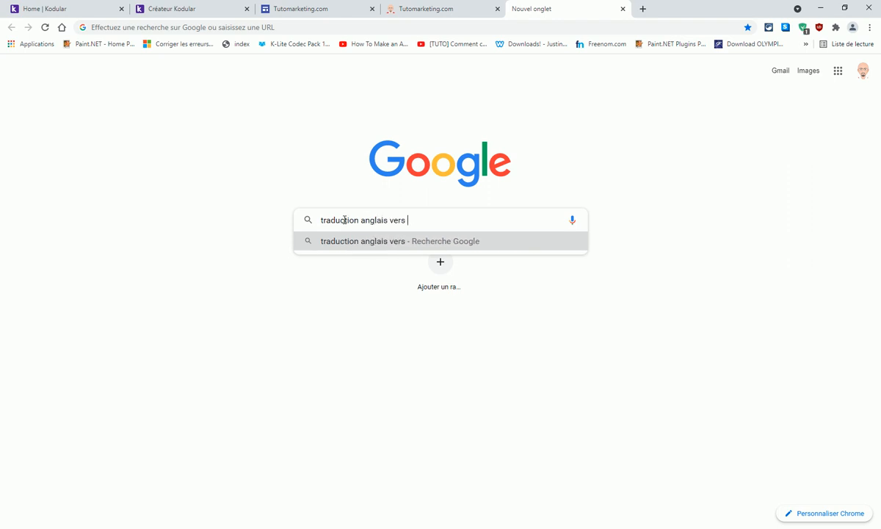
type("fr")
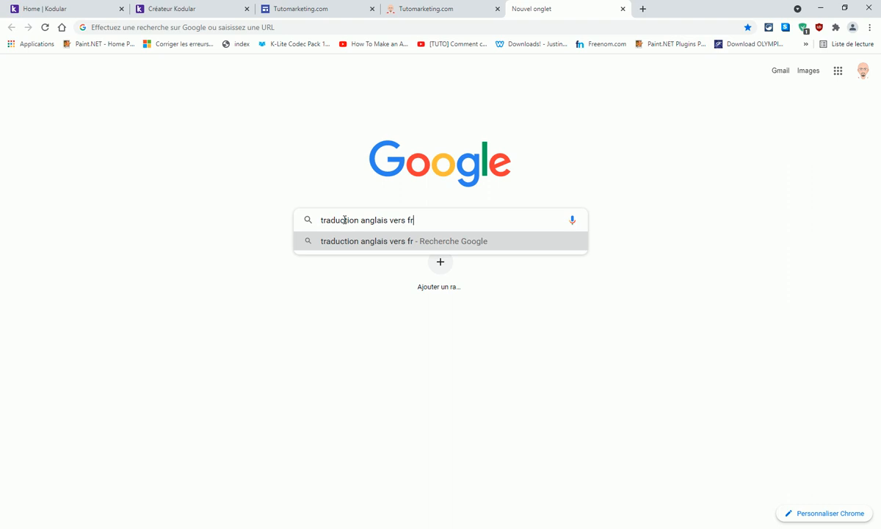
type("an")
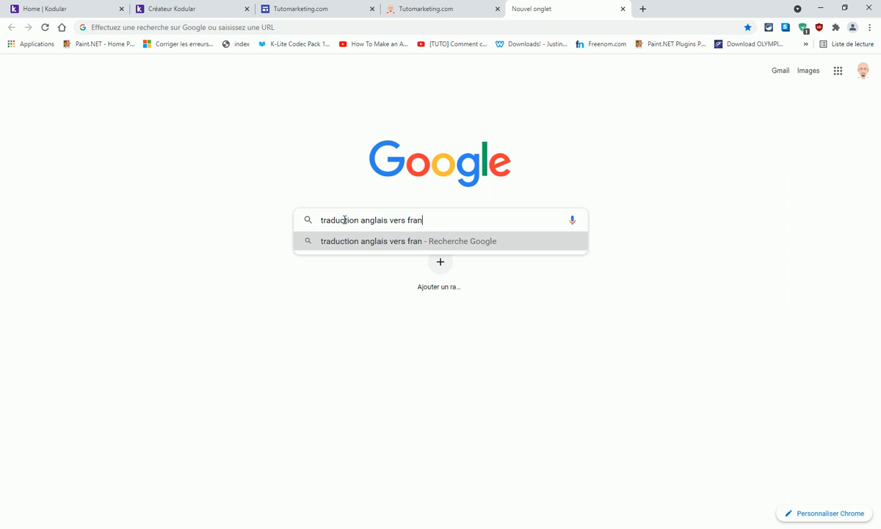
type("cais")
key("Return")
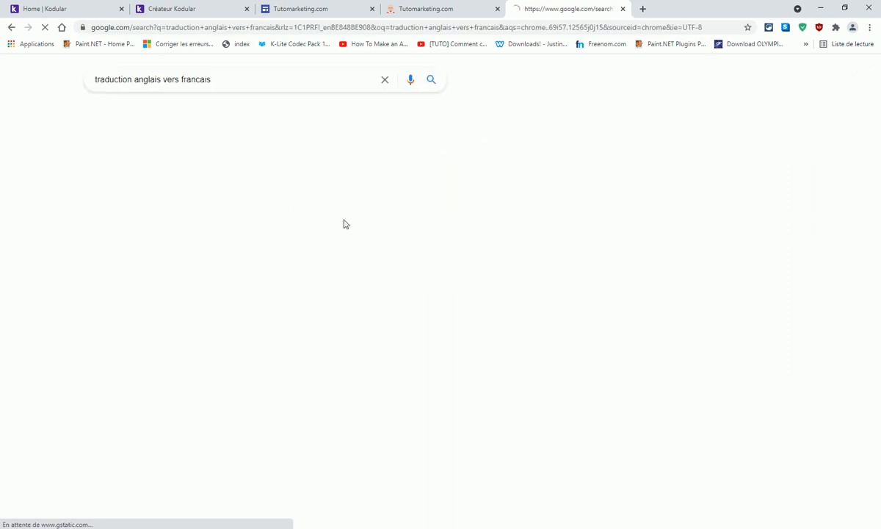
- Translate the notice text "Can't go back Anymore" from English to French in Google's translator
right_click(148, 197)
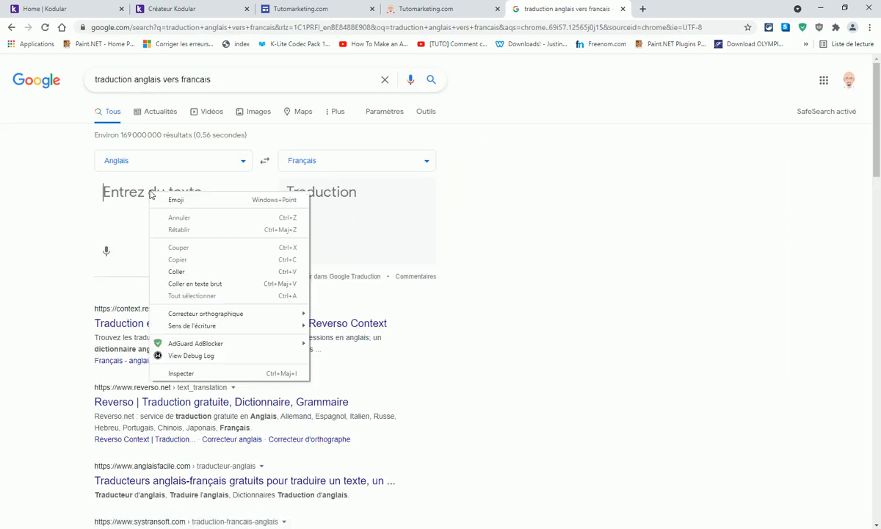
left_click(197, 275)
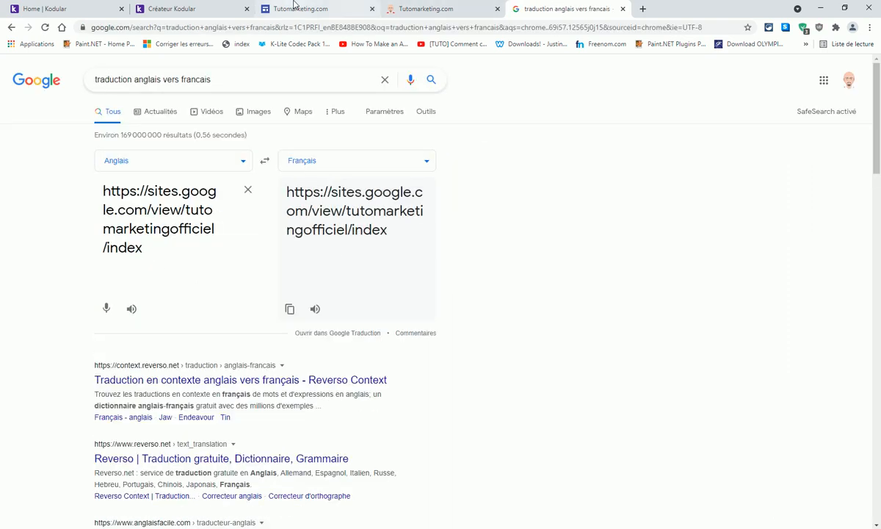
left_click(177, 10)
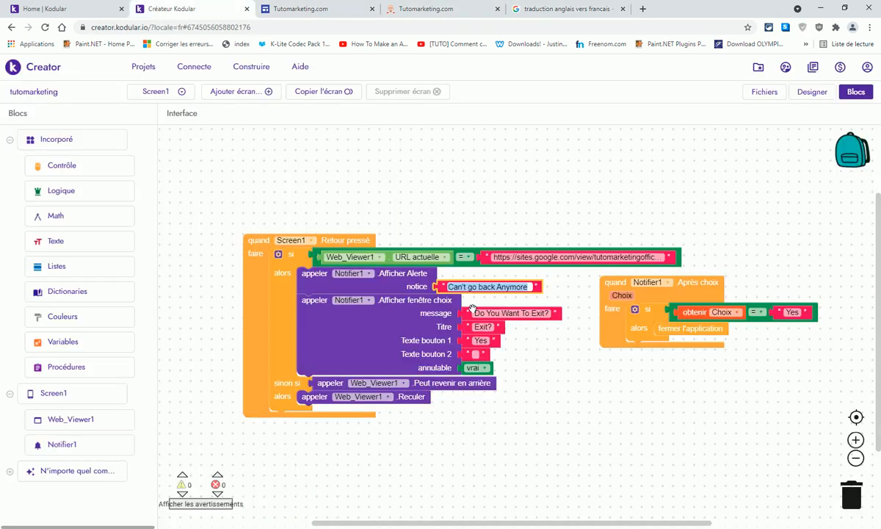
right_click(477, 288)
left_click(514, 329)
left_click(565, 9)
left_click(246, 191)
right_click(181, 186)
left_click(230, 267)
- Copy the French translation and replace the Afficher Alerte notice text with "Je ne peux plus revenir en arrière"
left_click_drag(287, 192, 400, 210)
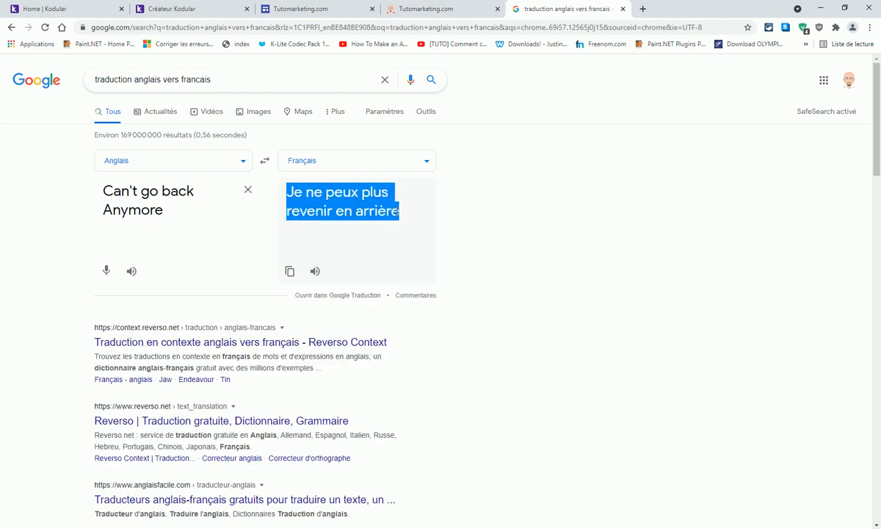
right_click(401, 211)
left_click(436, 219)
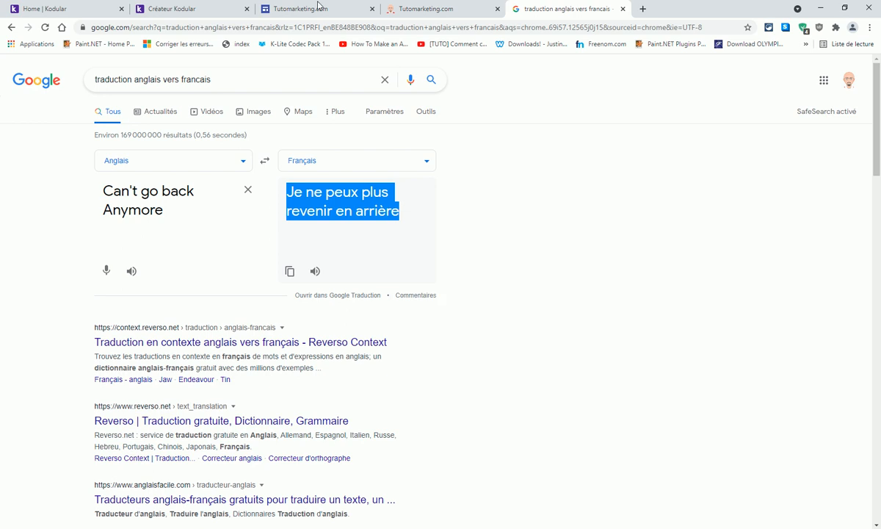
left_click(183, 12)
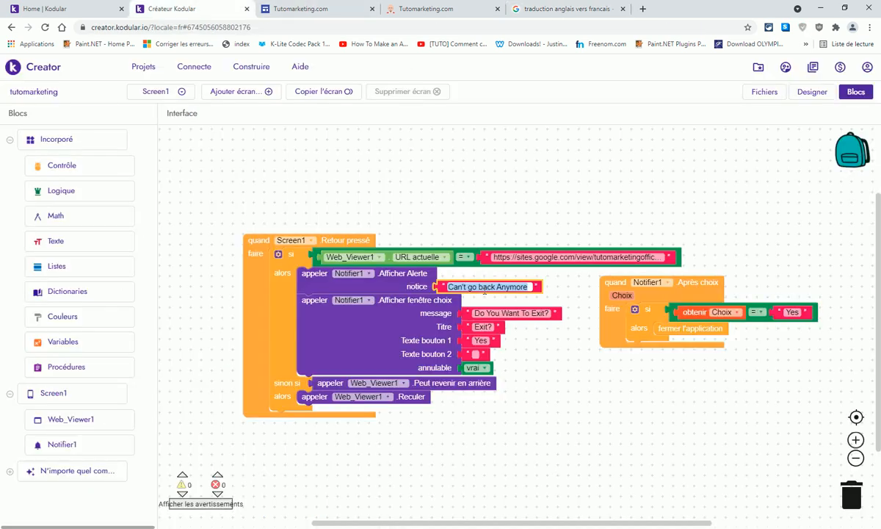
key("ctrl+v")
- Copy the Afficher fenêtre choix message "Do You Want To Exit?" and translate it into French in Google's translator
mouse_move(475, 313)
left_mouse_down()
mouse_move(508, 309)
mouse_move(457, 310)
mouse_move(497, 314)
mouse_move(472, 313)
left_mouse_up()
left_click(474, 313)
left_click(473, 314)
left_click_drag(474, 314, 543, 314)
right_click(541, 314)
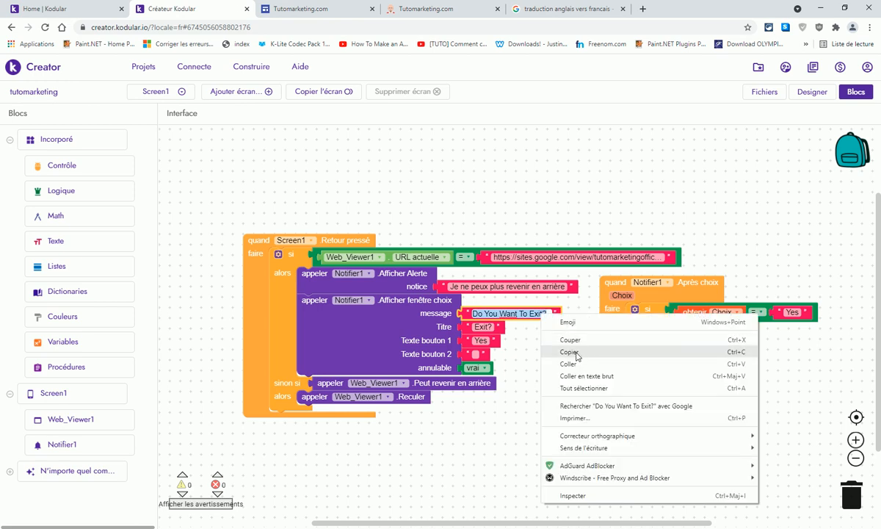
left_click(589, 352)
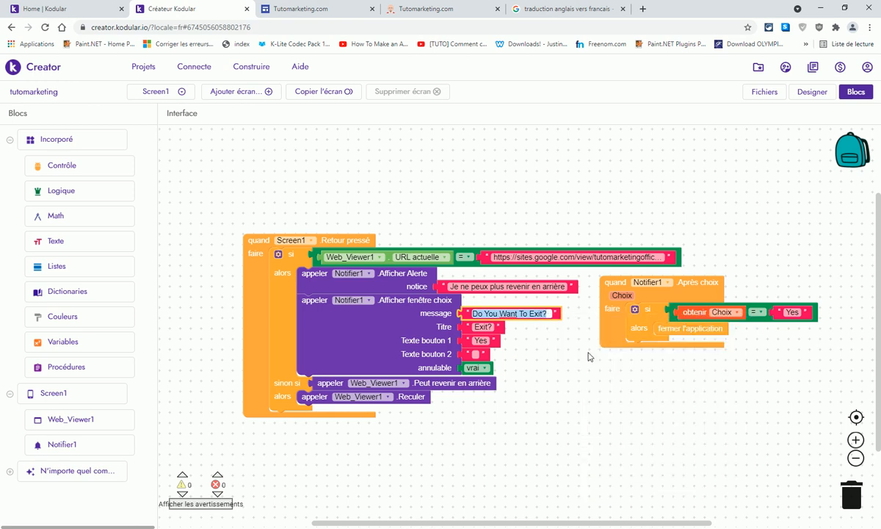
left_click(530, 9)
left_click(249, 191)
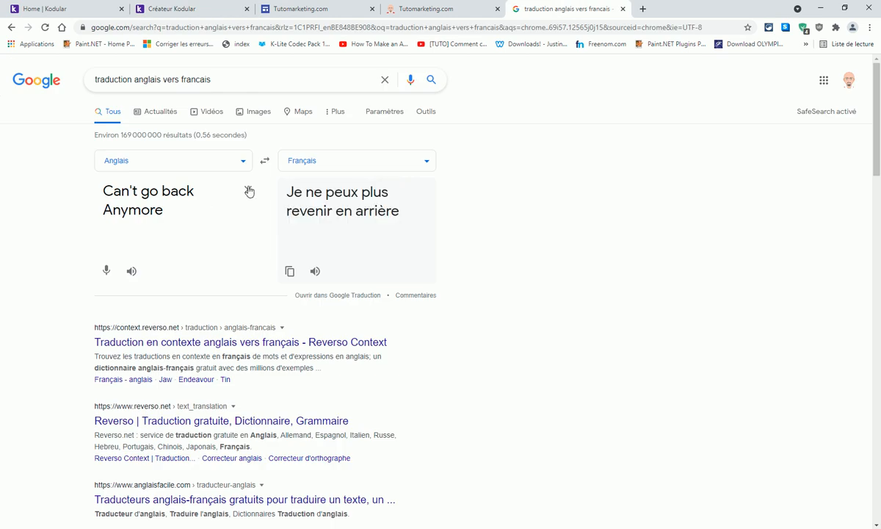
left_click(249, 190)
key("ctrl+v")
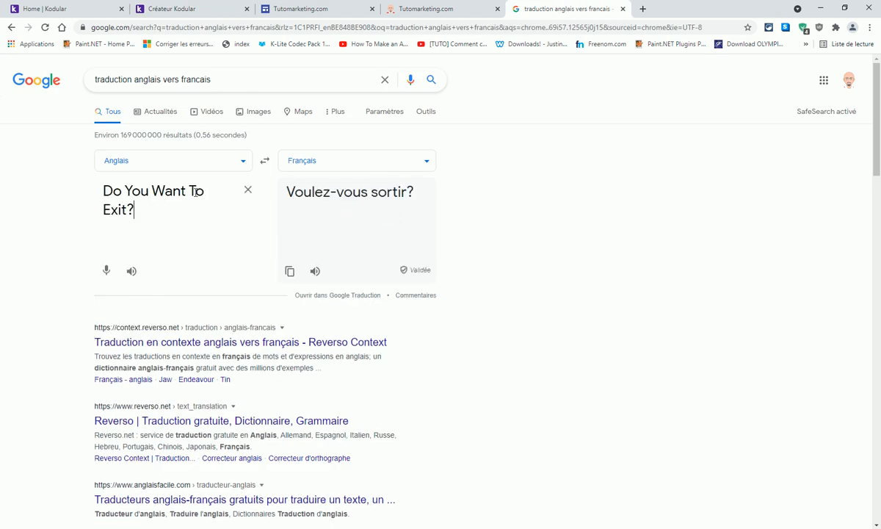
- Set the Afficher fenêtre choix message to the copied translation "Voulez-vous sortir?" and return to the Designer view
left_click_drag(290, 193, 414, 193)
right_click(424, 195)
left_click(428, 200)
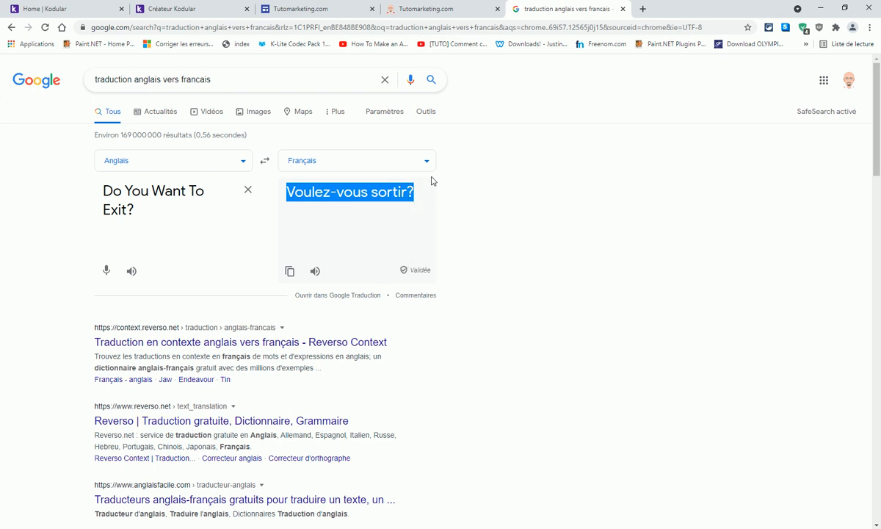
left_click(294, 9)
left_click(188, 9)
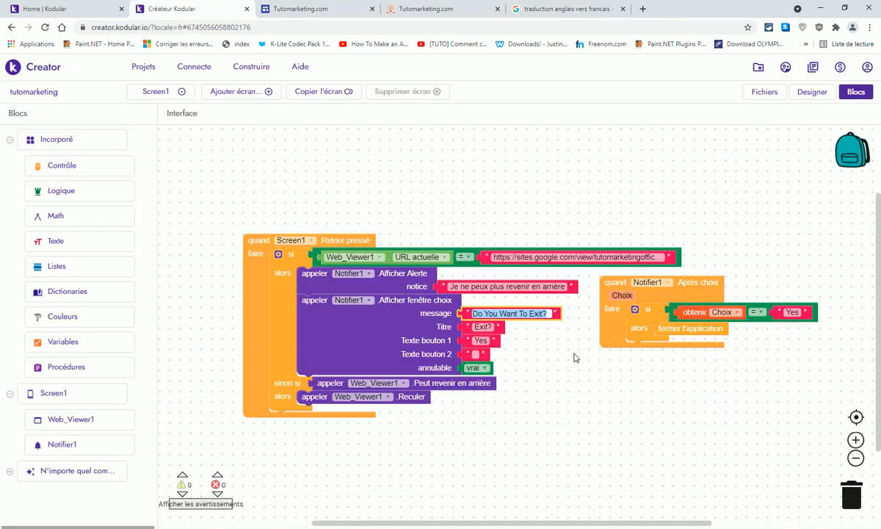
key("ctrl+v")
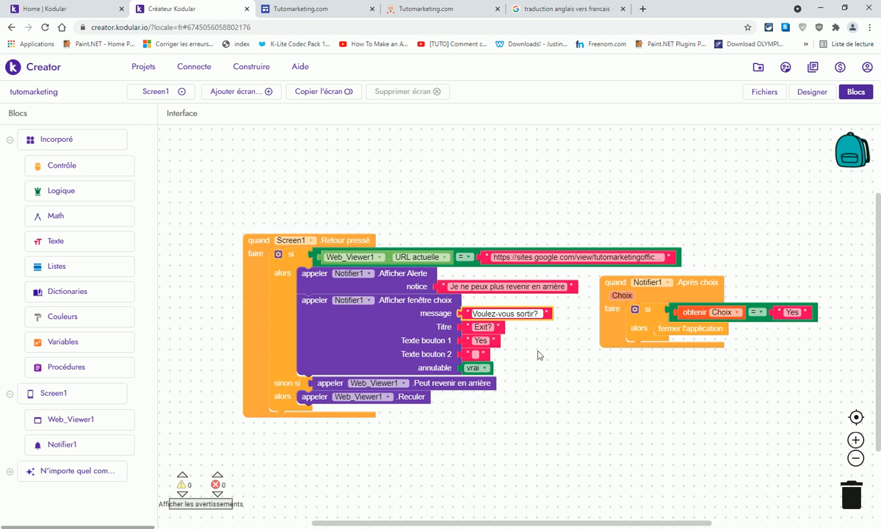
left_click(546, 379)
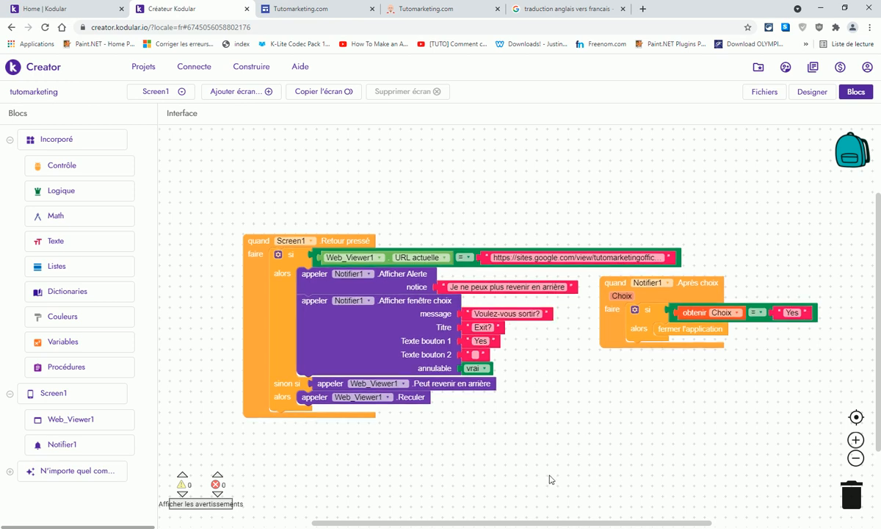
left_click(813, 94)
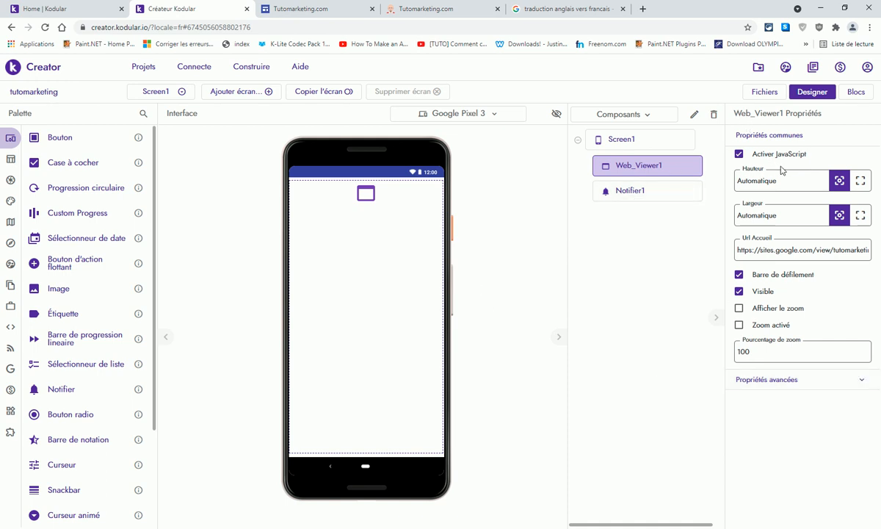
- Check the translated blocks, build the tutomarketing project as an Android App (.apk) and download the APK file
left_click(860, 92)
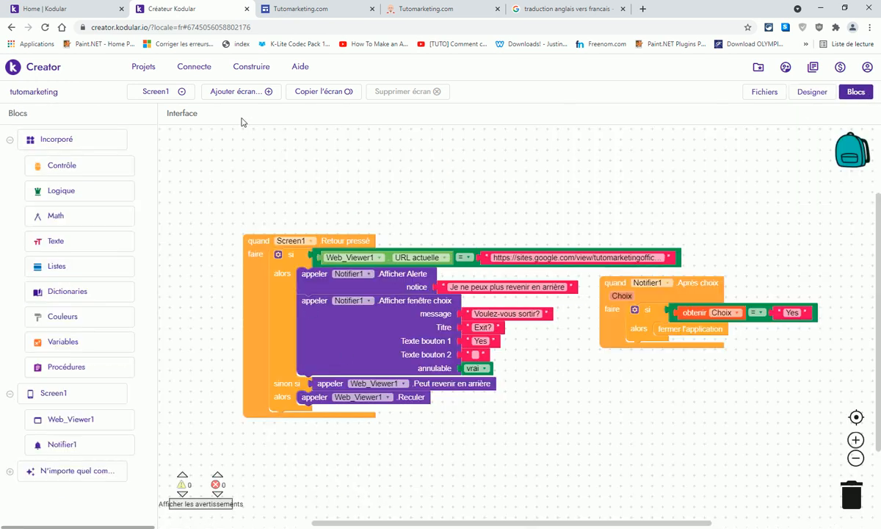
left_click(812, 94)
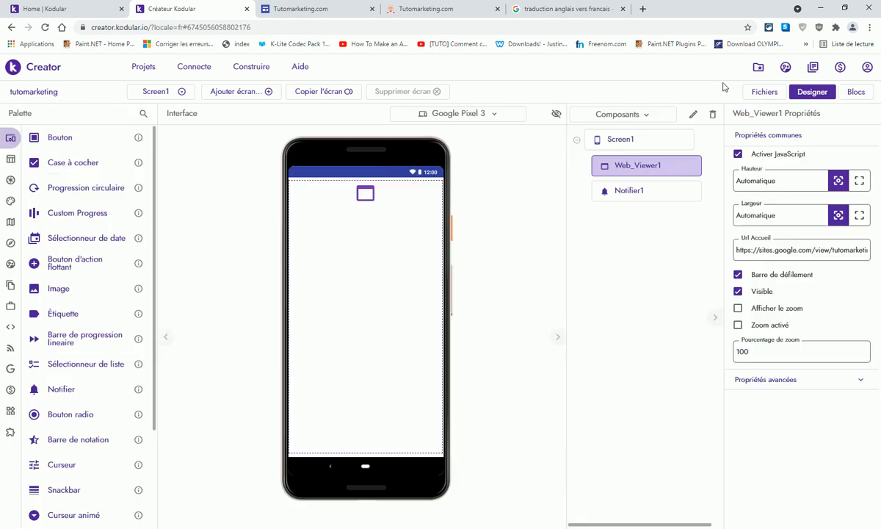
left_click(252, 72)
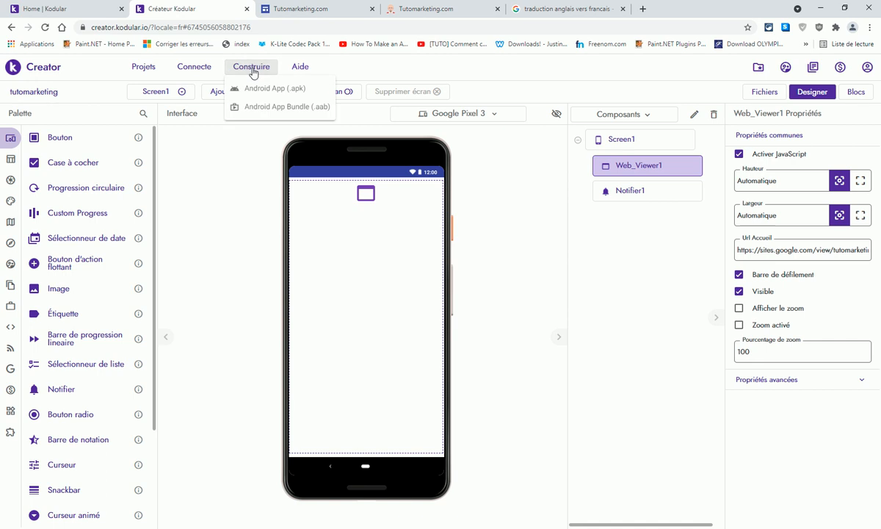
left_click(298, 91)
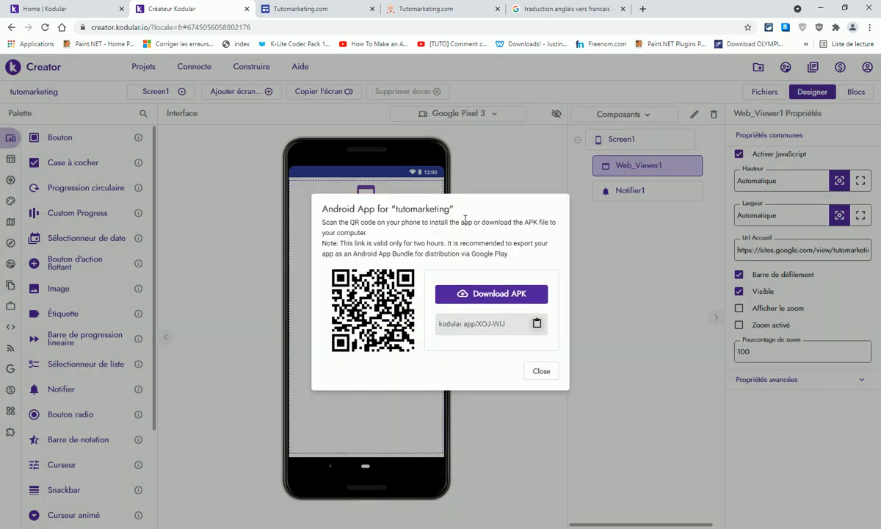
left_click(498, 294)
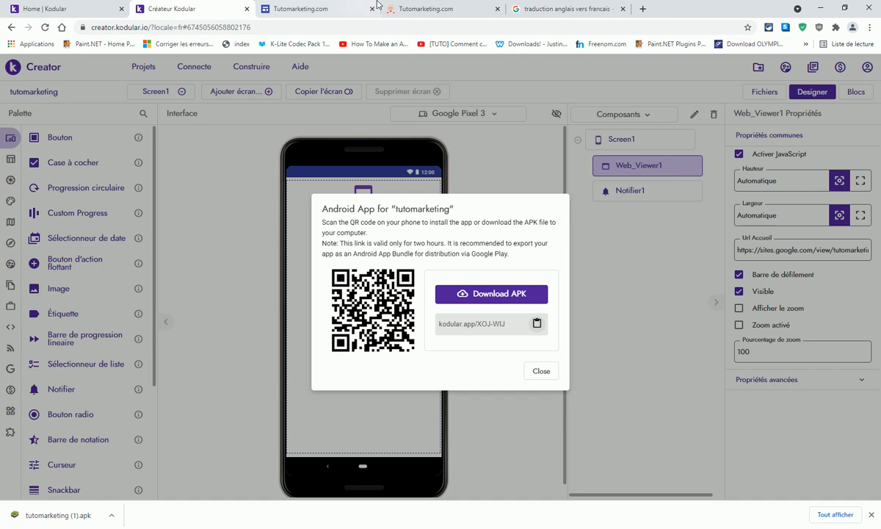
- Switch to BlueStacks from the desktop and uninstall the existing Tutomarketing app from Mes jeux
left_click(820, 13)
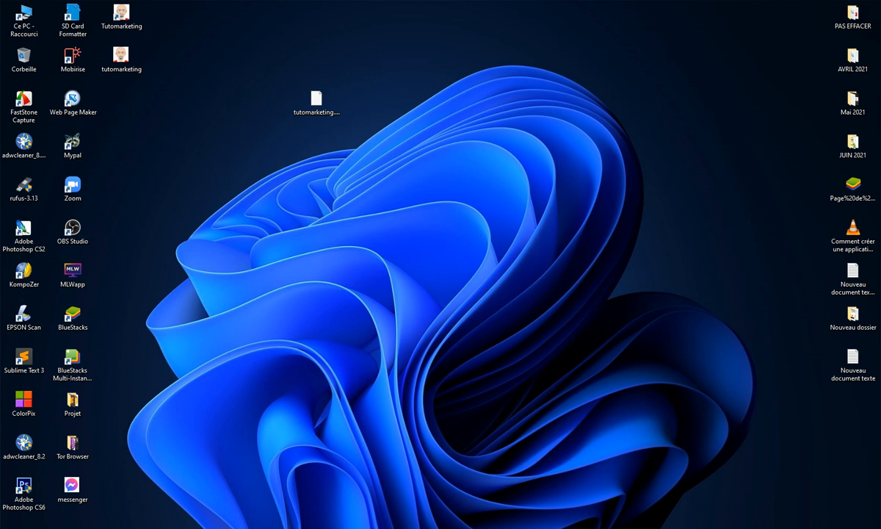
left_click(72, 316)
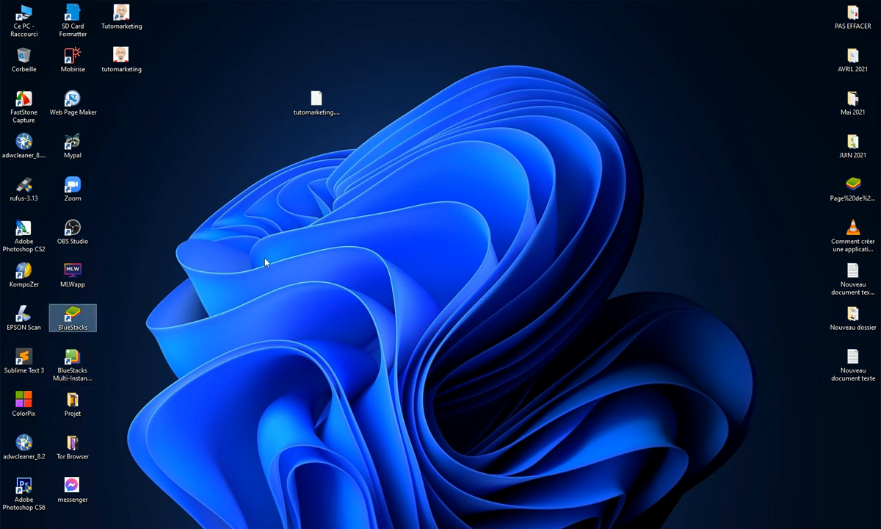
key("Return")
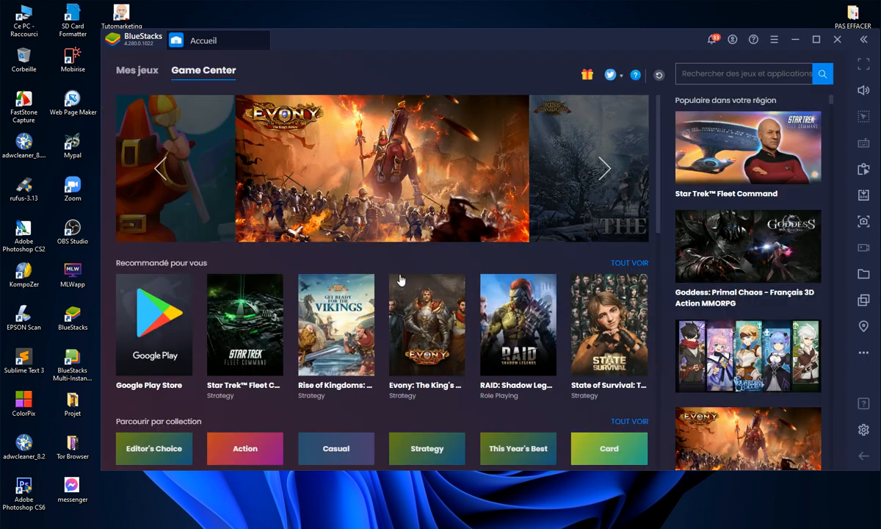
left_click(138, 71)
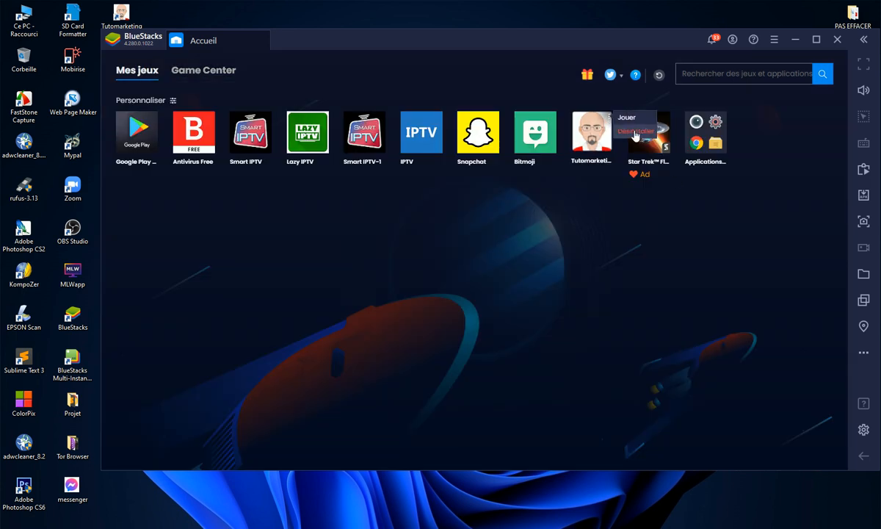
left_click(606, 118)
left_click(535, 293)
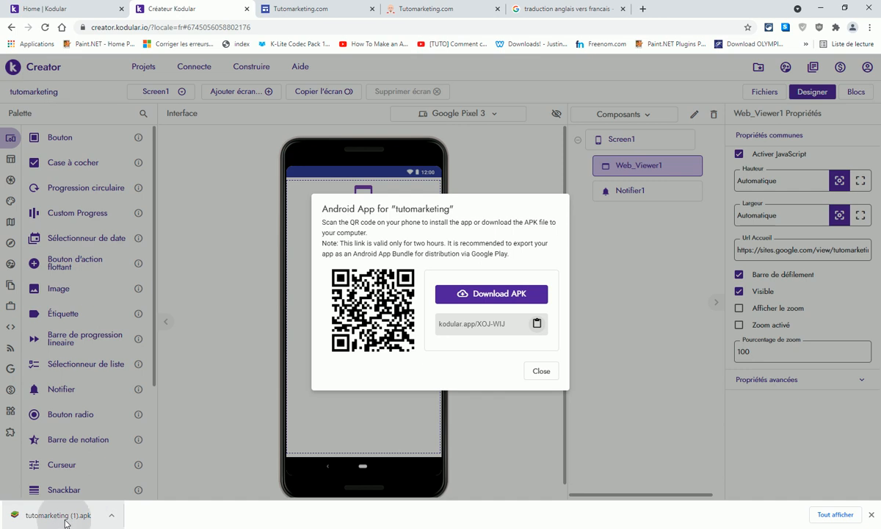
- Install the downloaded tutomarketing (1).apk in BlueStacks, launch the Tutomarketing app and dismiss its cookie notice
left_click(65, 517)
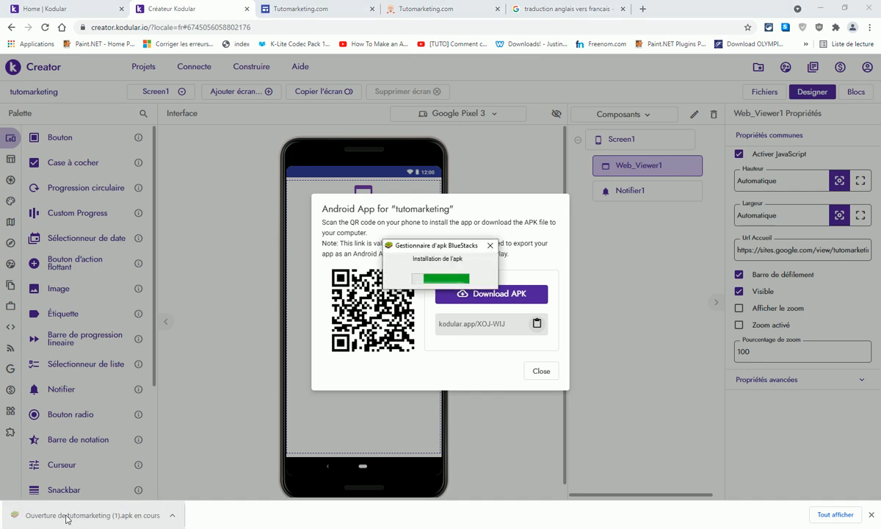
left_click(823, 8)
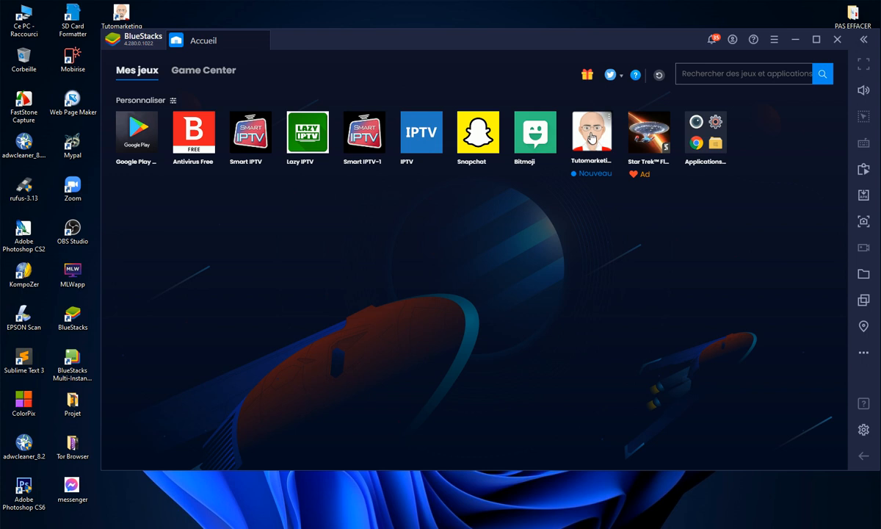
left_click(592, 140)
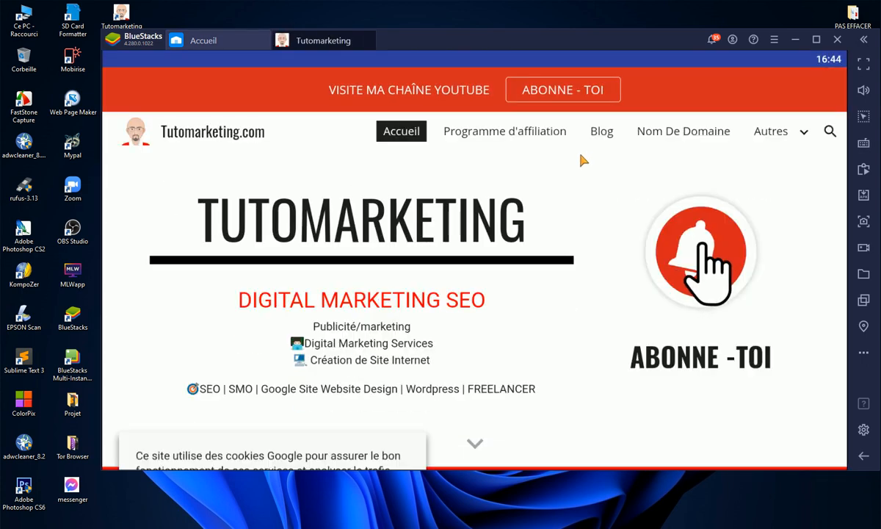
left_click(407, 436)
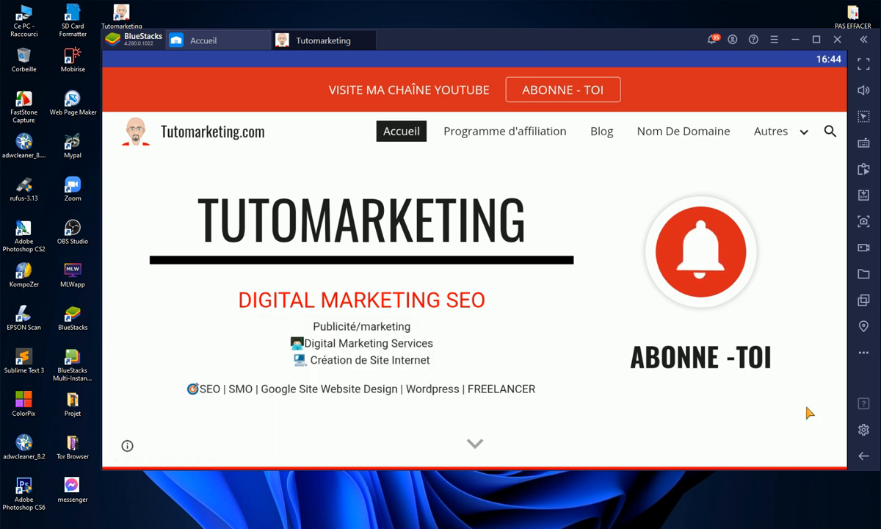
- Rotate the emulator to portrait orientation, and close and relaunch the Tutomarketing app
left_click(863, 352)
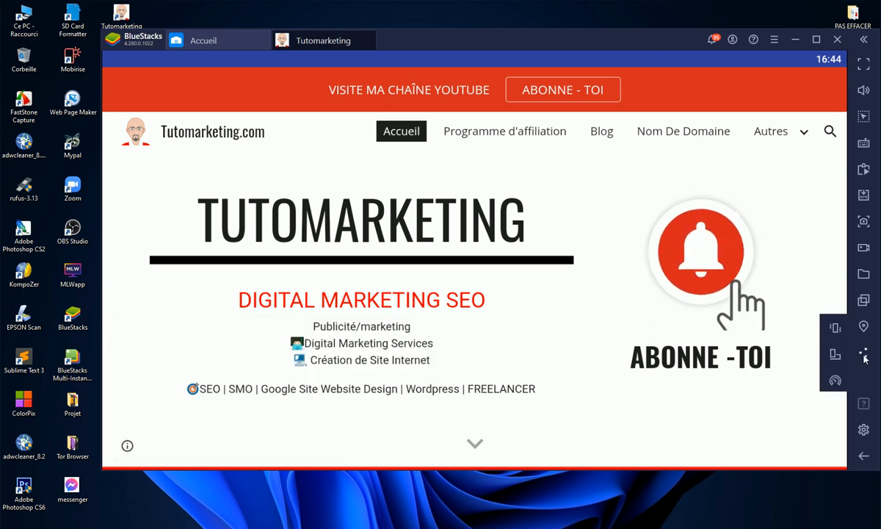
left_click(835, 355)
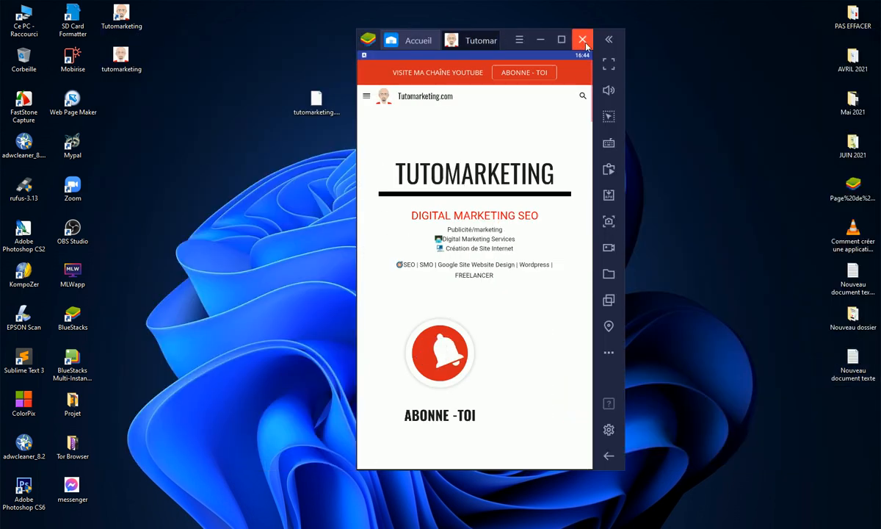
left_click(495, 34)
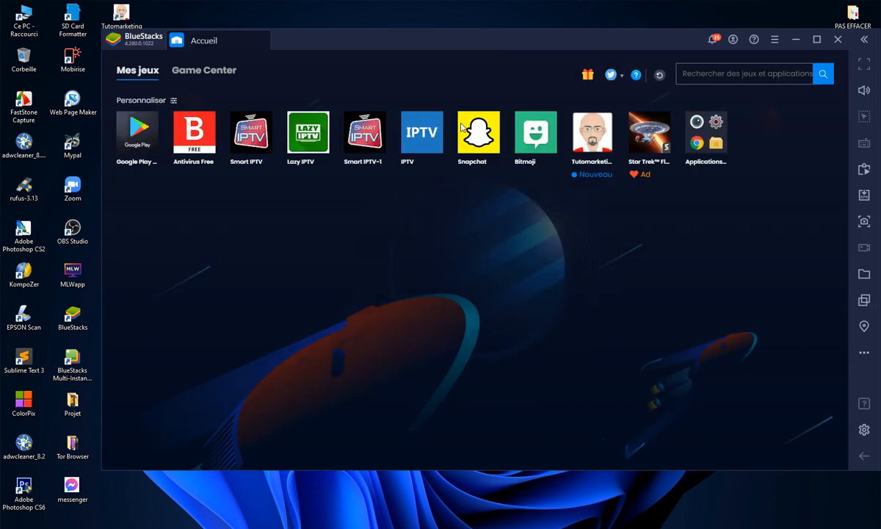
left_click(602, 141)
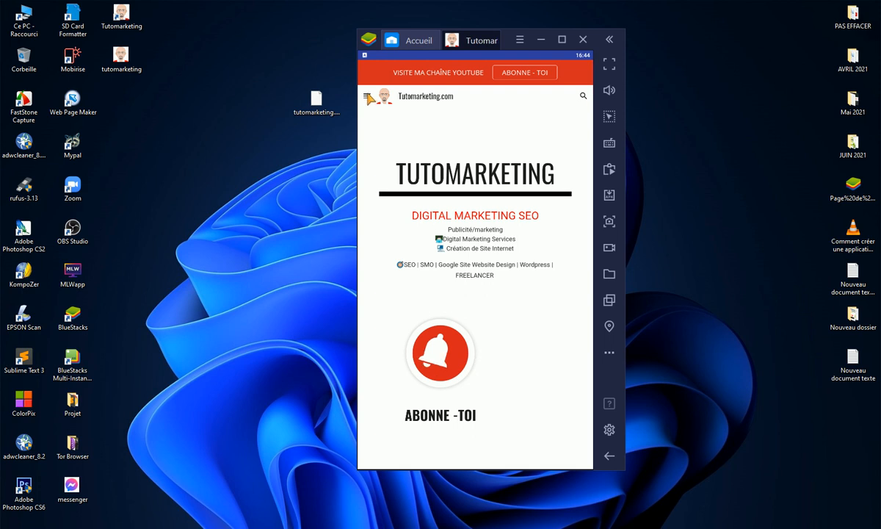
- Look through the Tutomarketing app's home page from its heading down to the footer
scroll(481, 317, "down", 15)
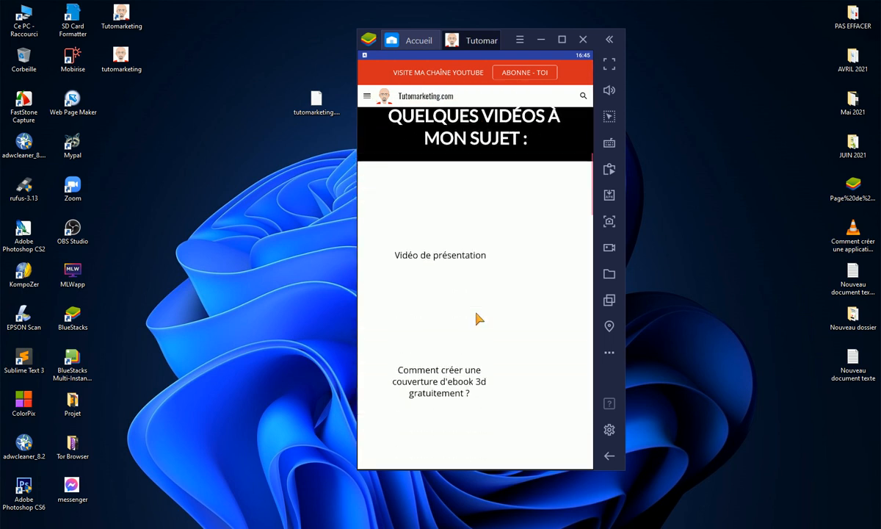
scroll(478, 318, "down", 15)
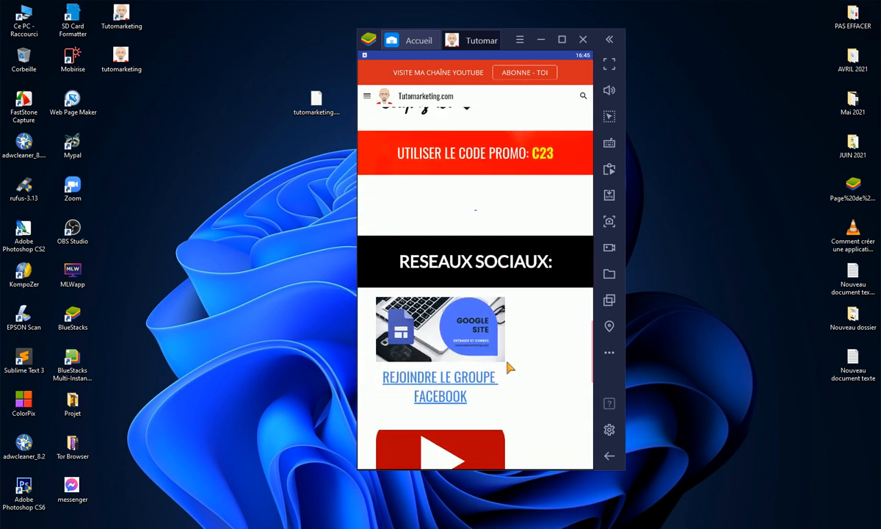
scroll(505, 365, "down", 10)
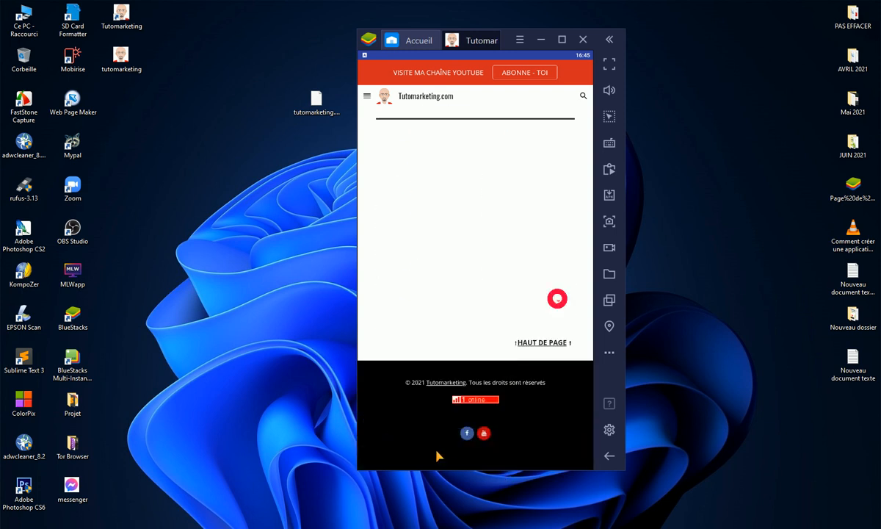
- Open the Contact page from the site's navigation, dismiss the cookie notice and examine the contact form down to its Envoyer button
left_click(367, 96)
left_click(380, 230)
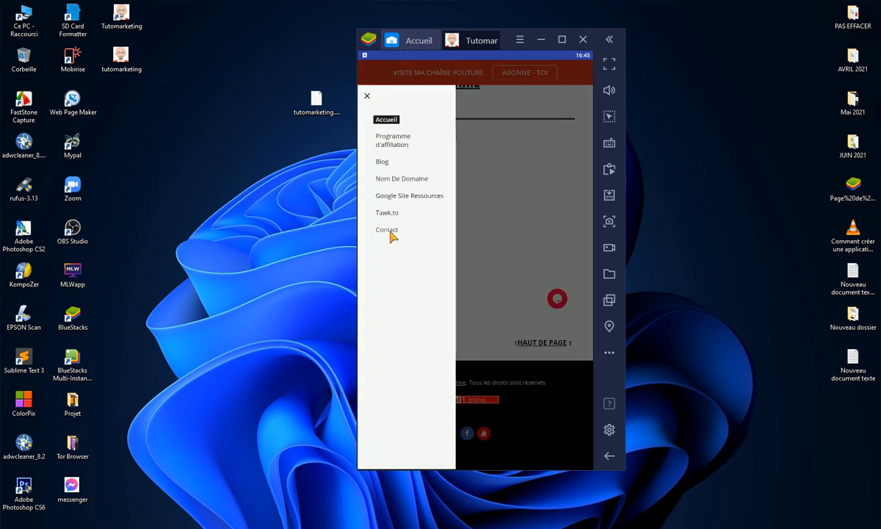
left_click(581, 457)
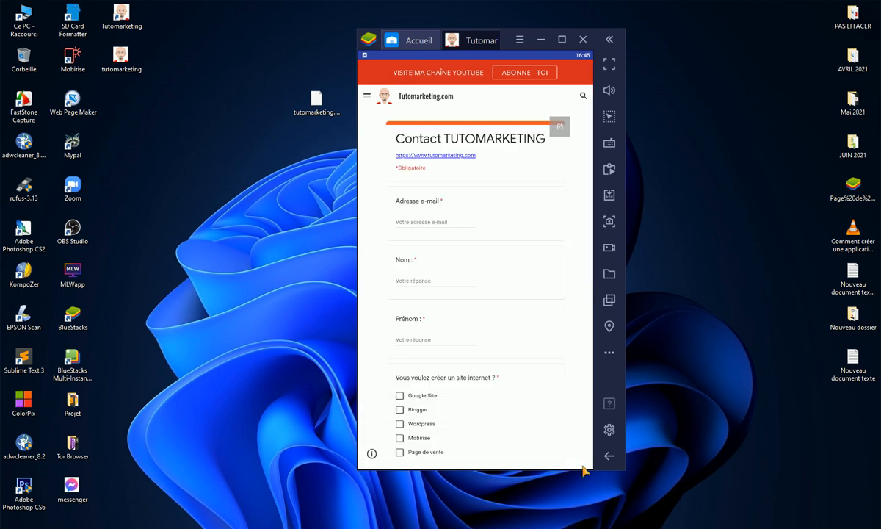
scroll(529, 400, "down", 5)
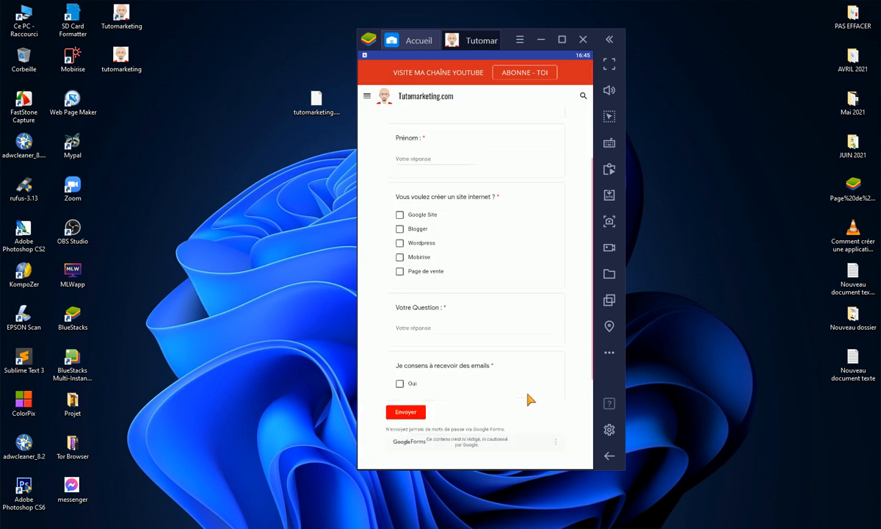
- Return to the app's home page and quit BlueStacks
left_click(608, 456)
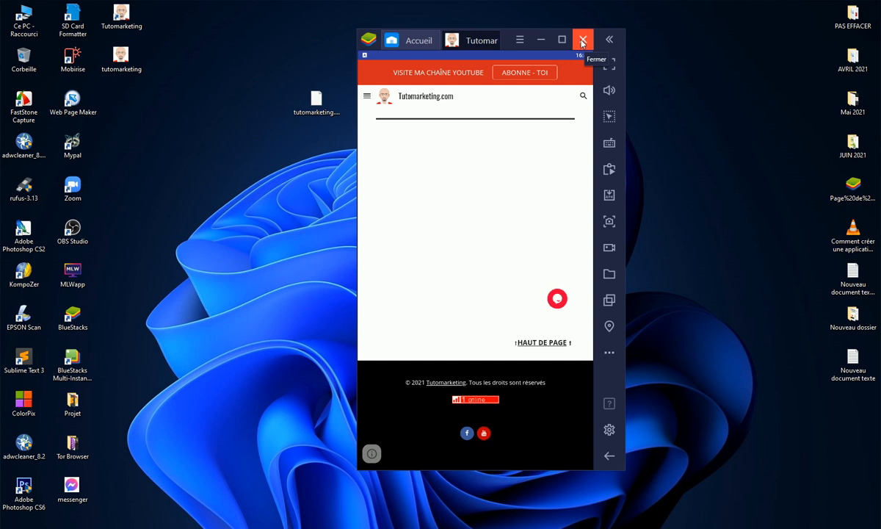
left_click(582, 41)
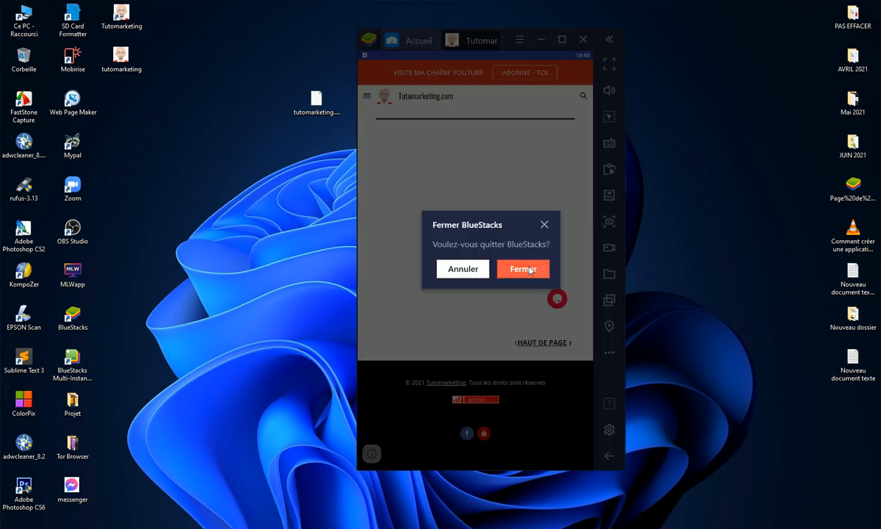
left_click(524, 269)
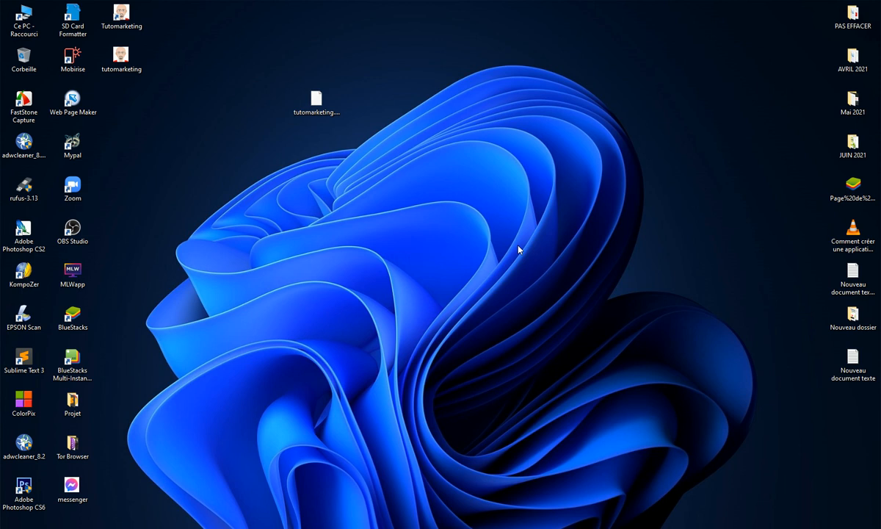
left_click_drag(387, 134, 273, 157)
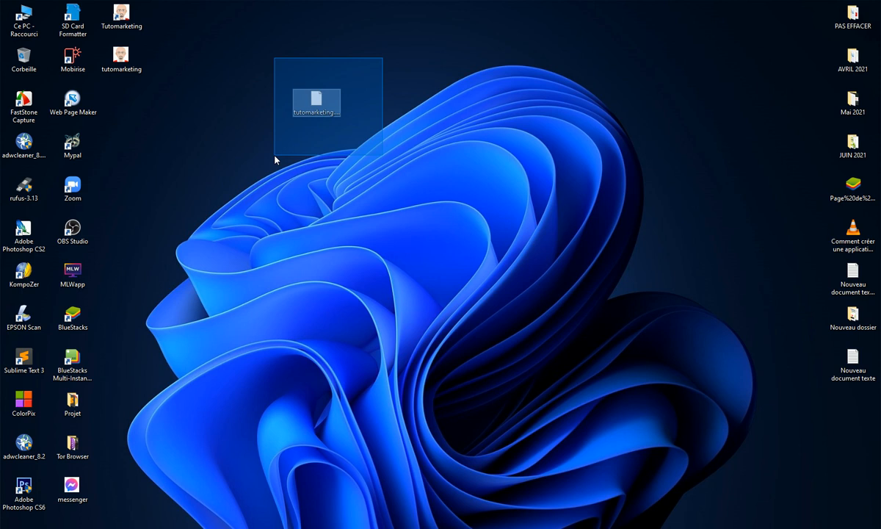
left_click_drag(275, 156, 276, 156)
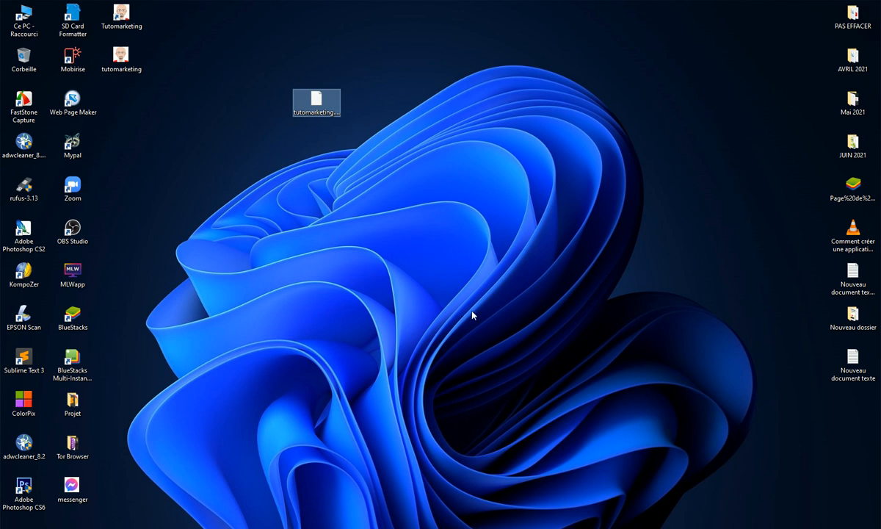
left_click(748, 527)
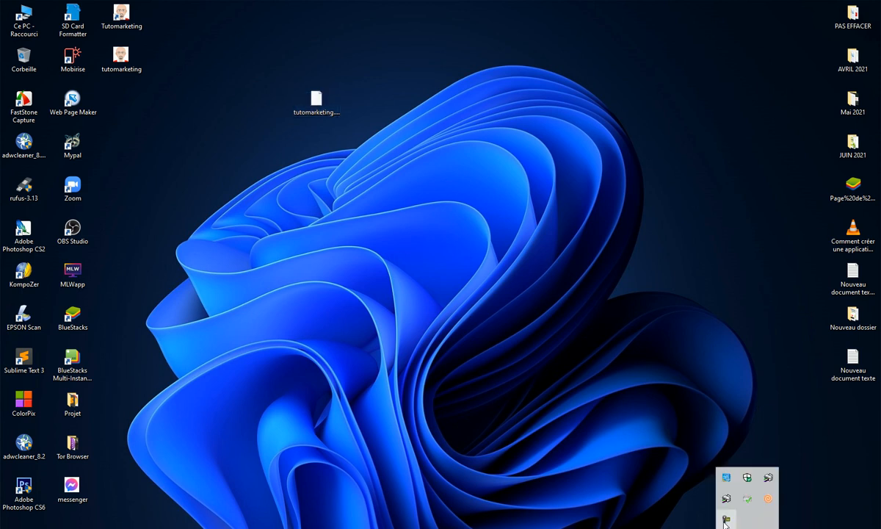